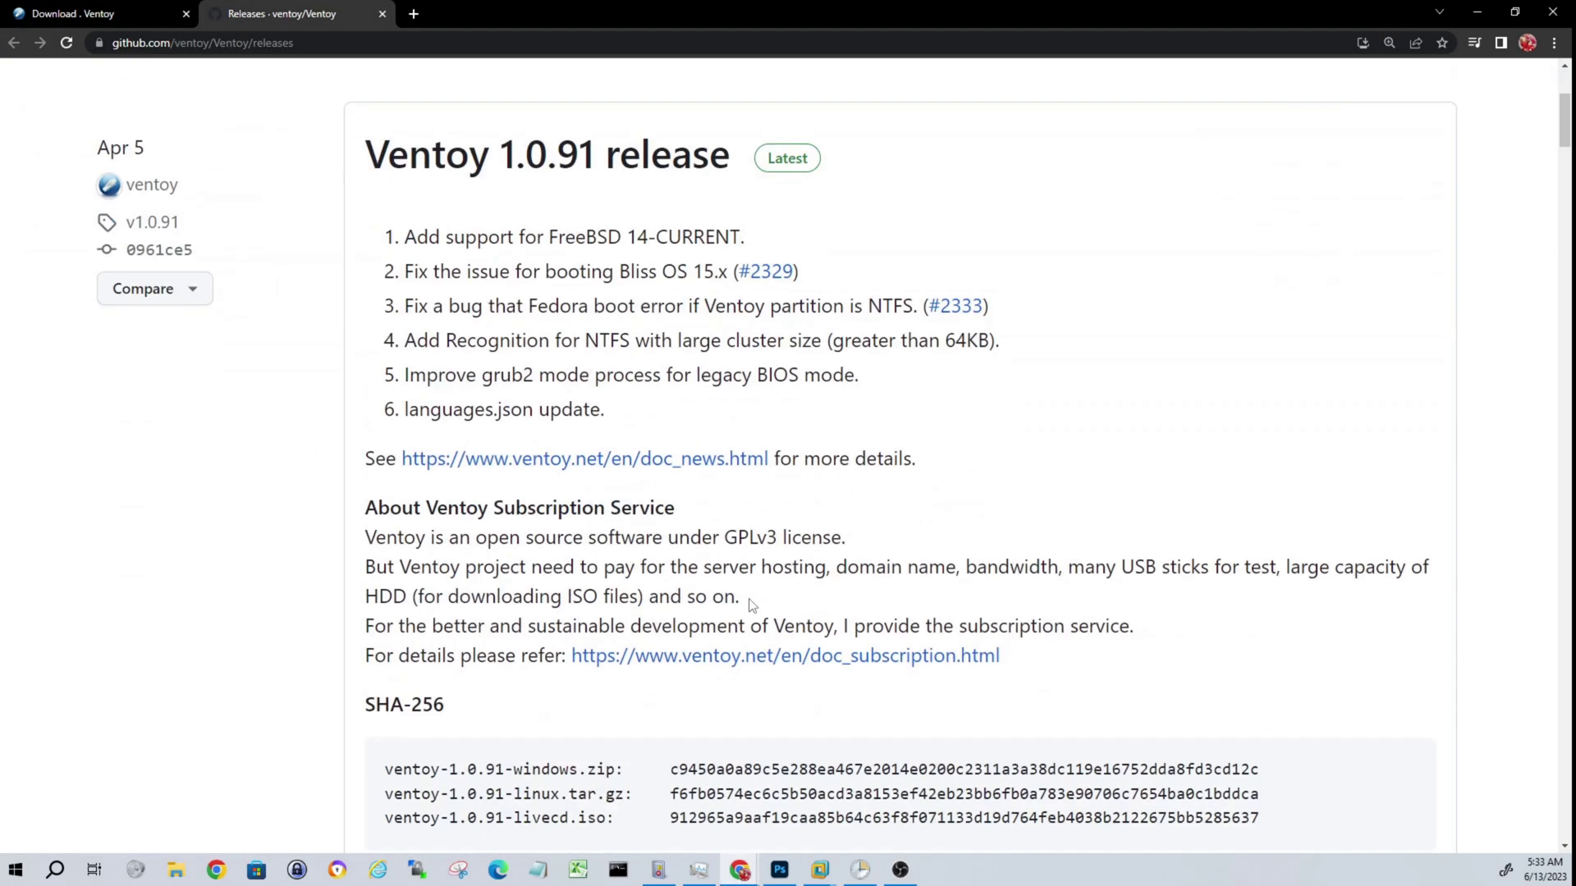
Download ventoy-1.0.91-windows.zip from the Assets of the Ventoy 1.0.91 release
scroll(882, 562, "down", 5)
scroll(651, 538, "down", 3)
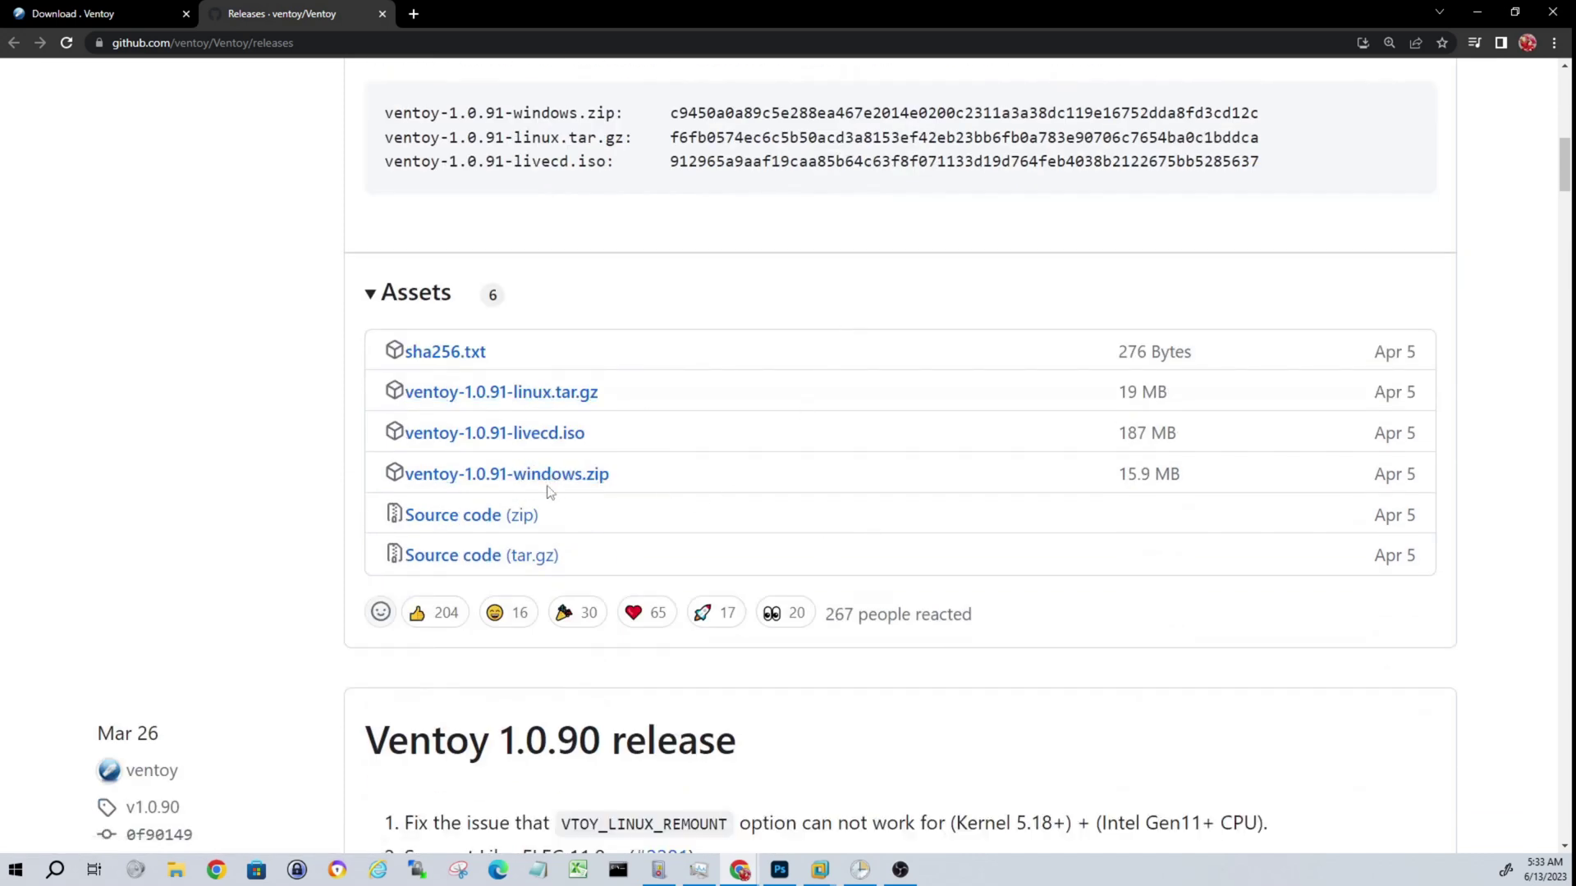
left_click(579, 476)
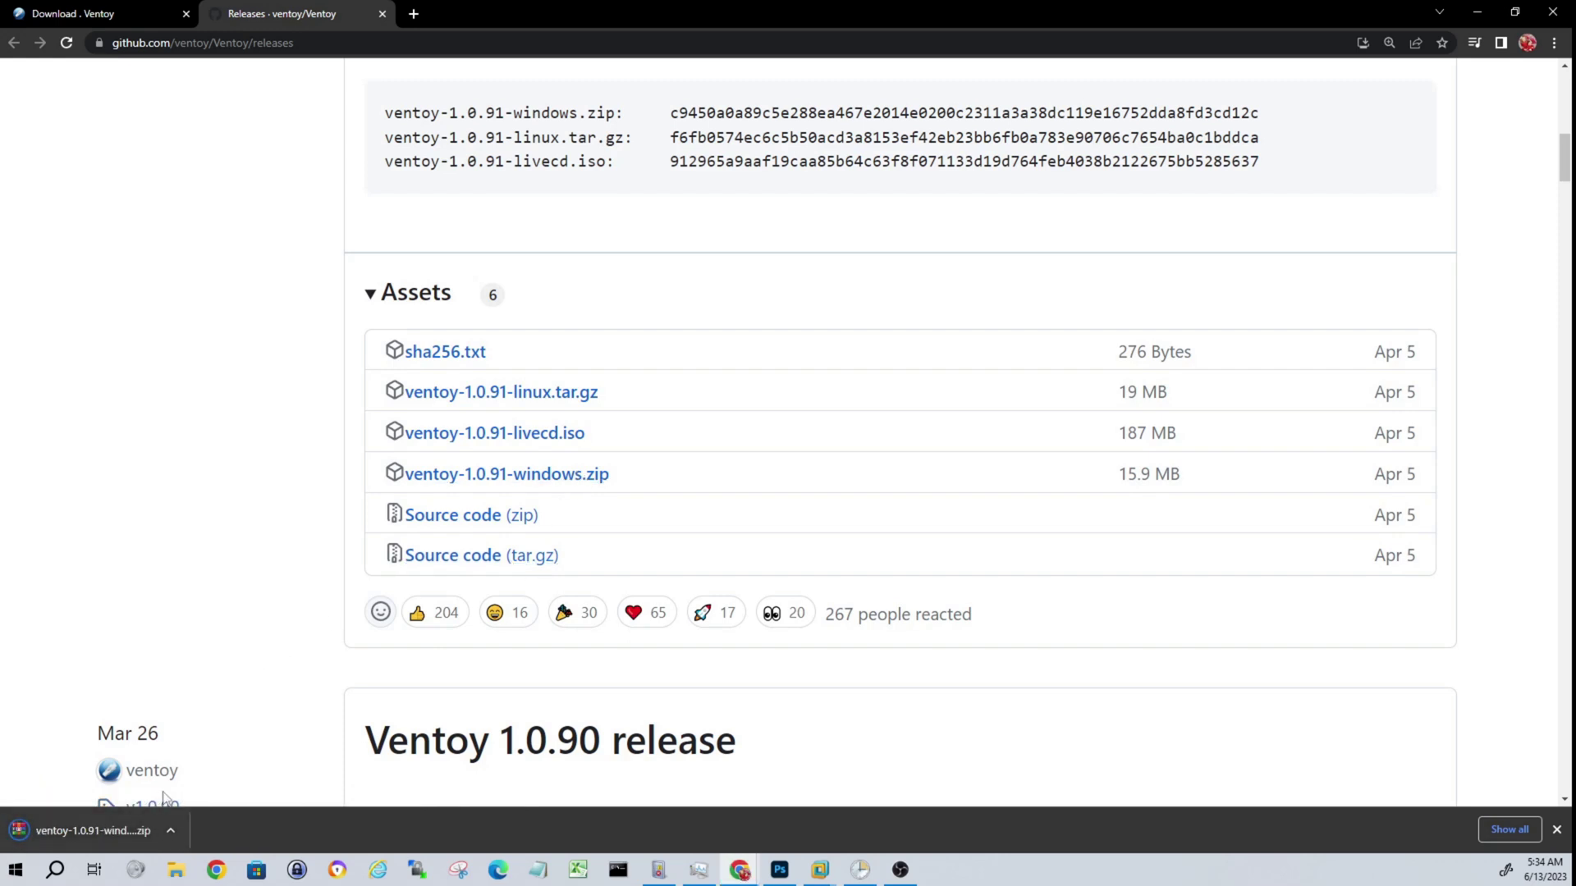
Show the downloaded zip in its folder and extract it with WinRAR to the suggested folder
left_click(170, 834)
left_click(196, 781)
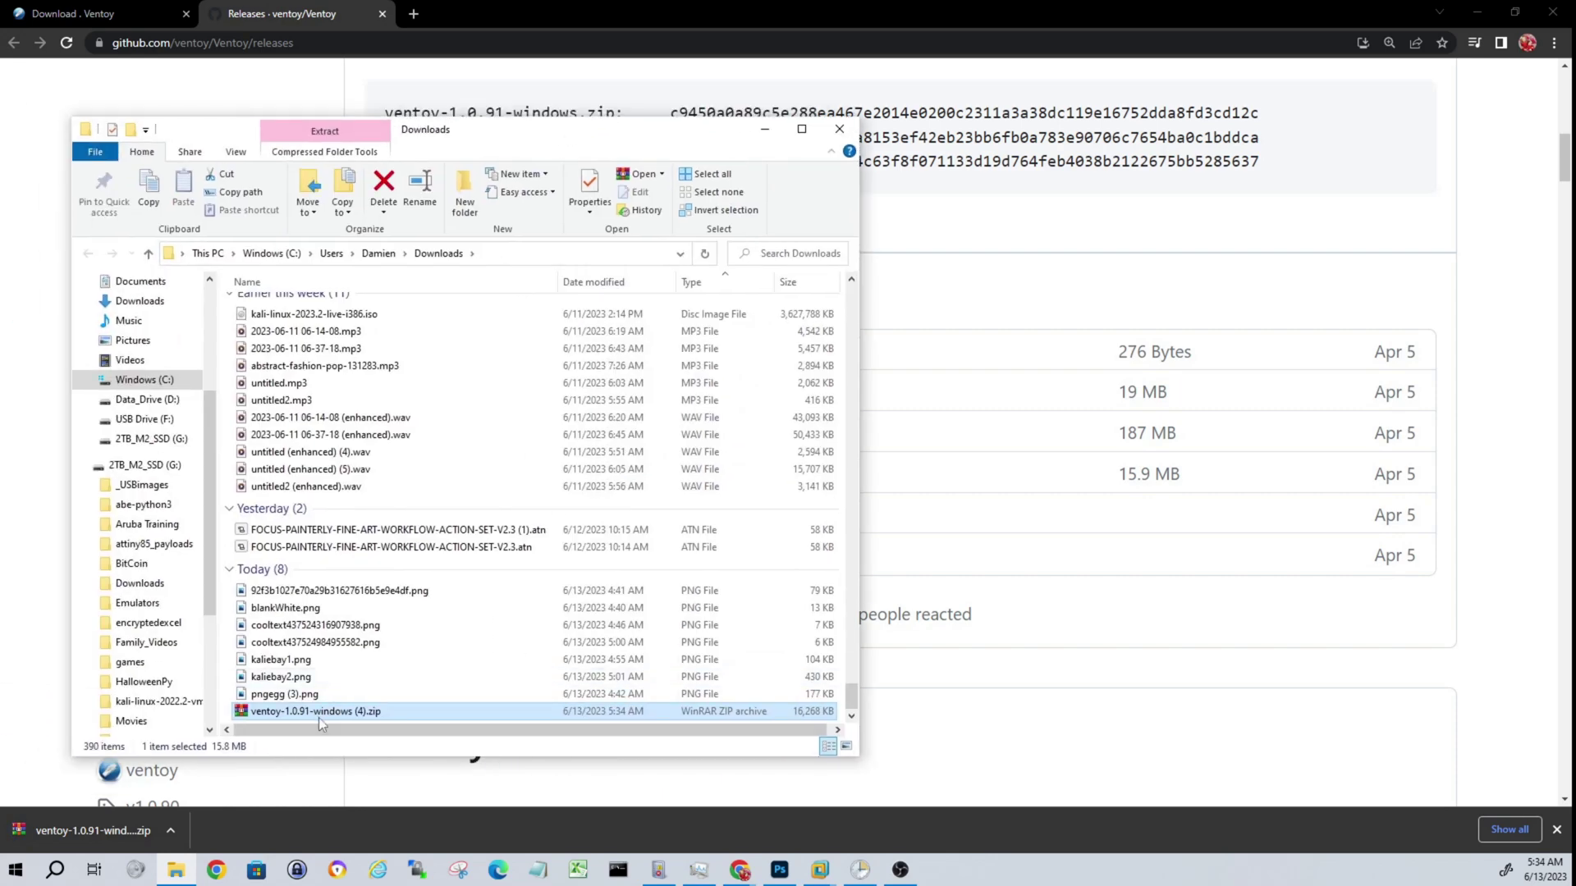
right_click(318, 717)
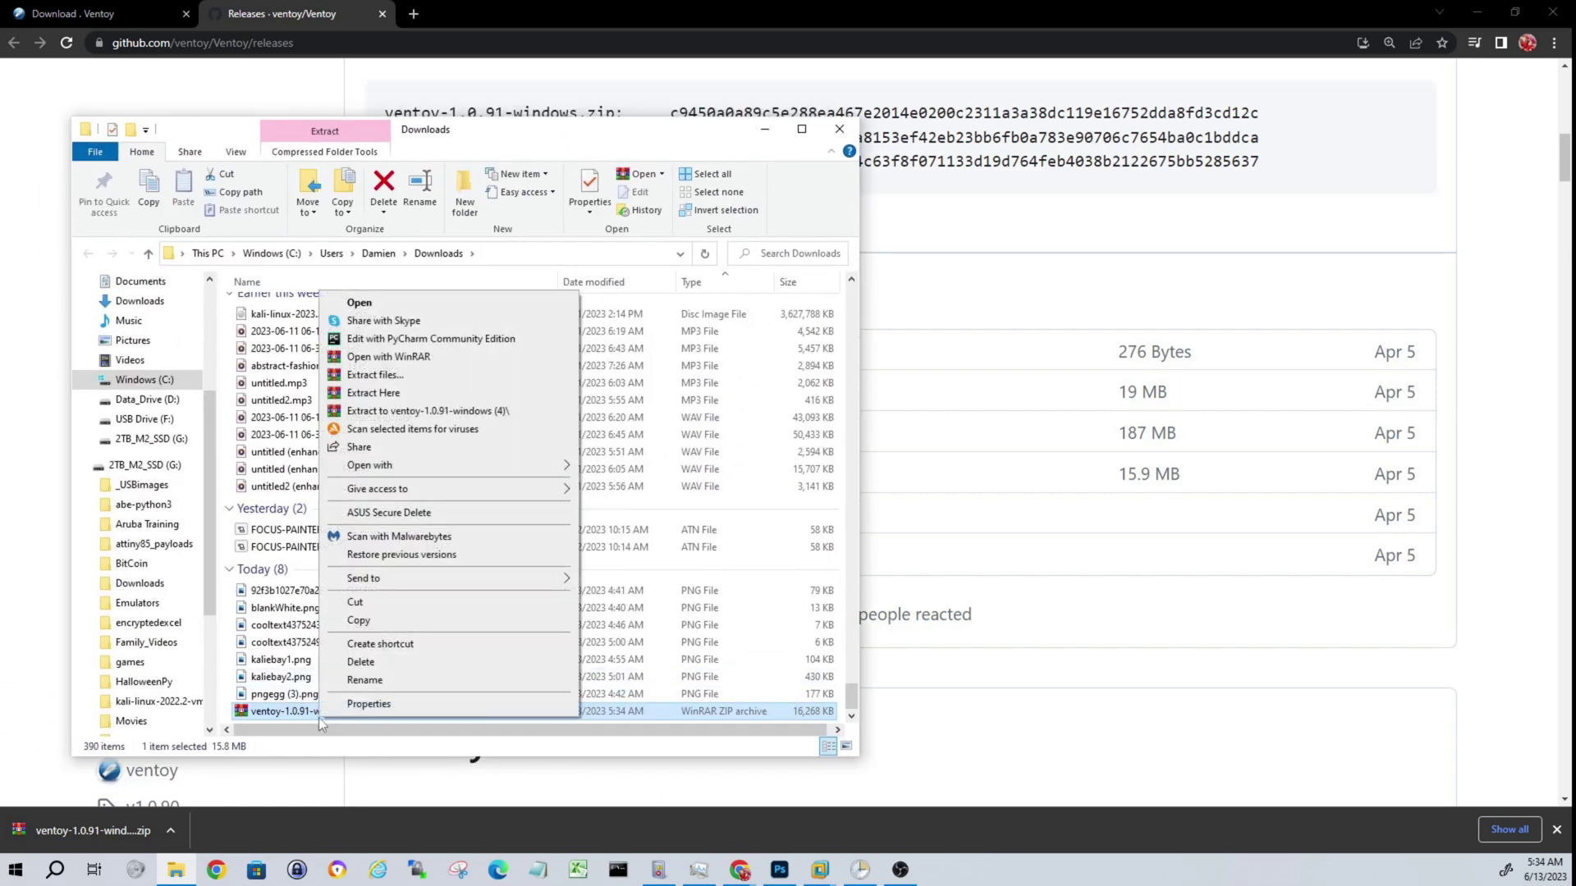
left_click(386, 374)
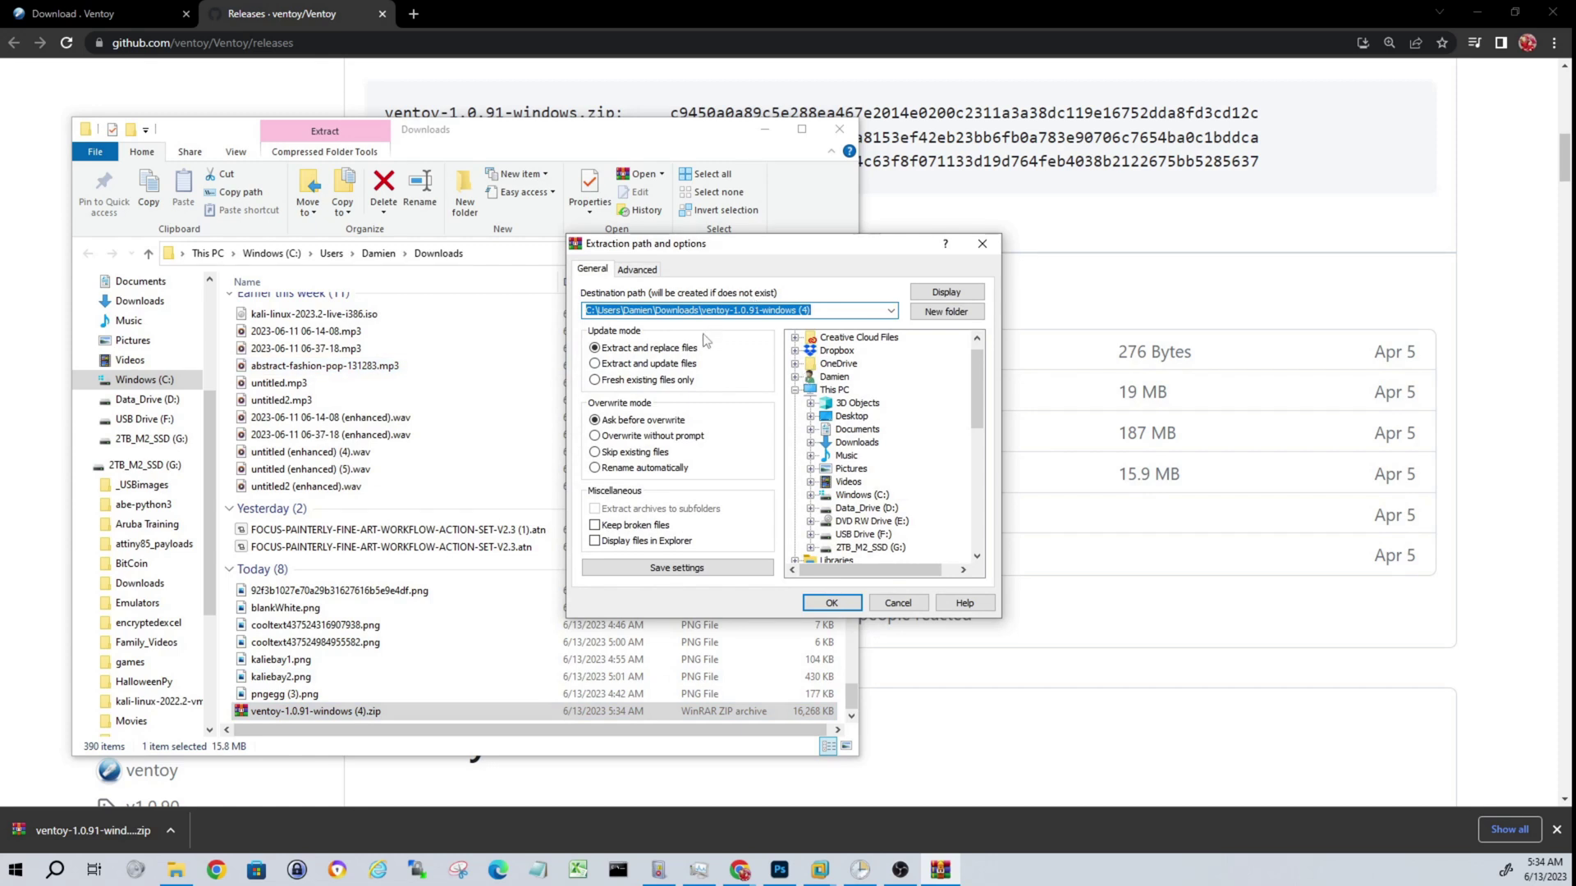
left_click(829, 602)
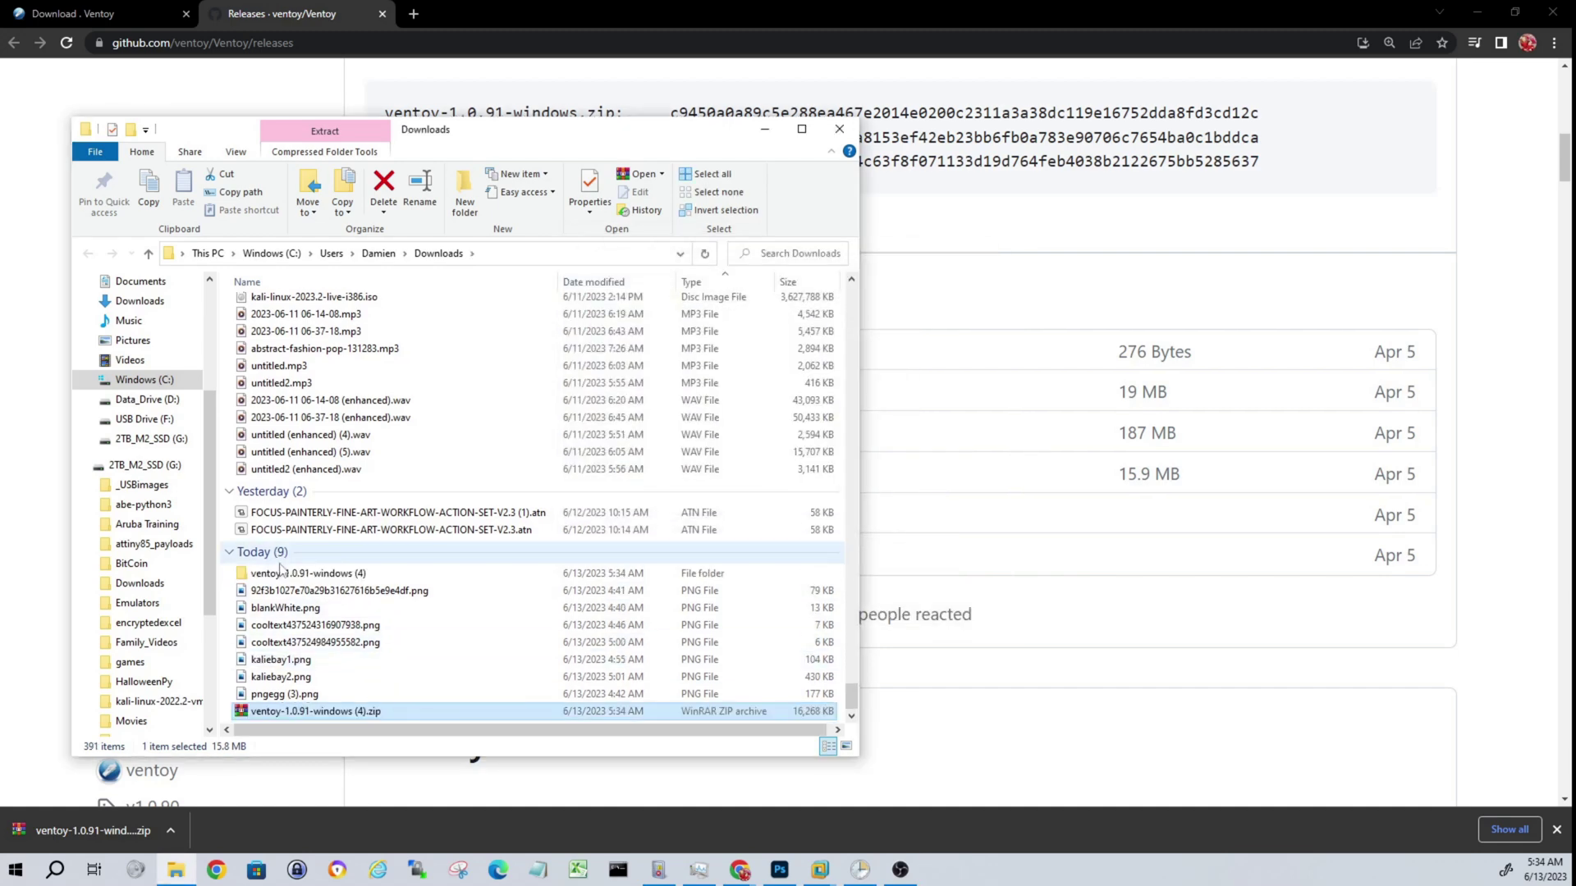
Open ventoy-1.0.91-windows (4), then ventoy-1.0.91, and launch Ventoy2Disk.exe
double_click(287, 581)
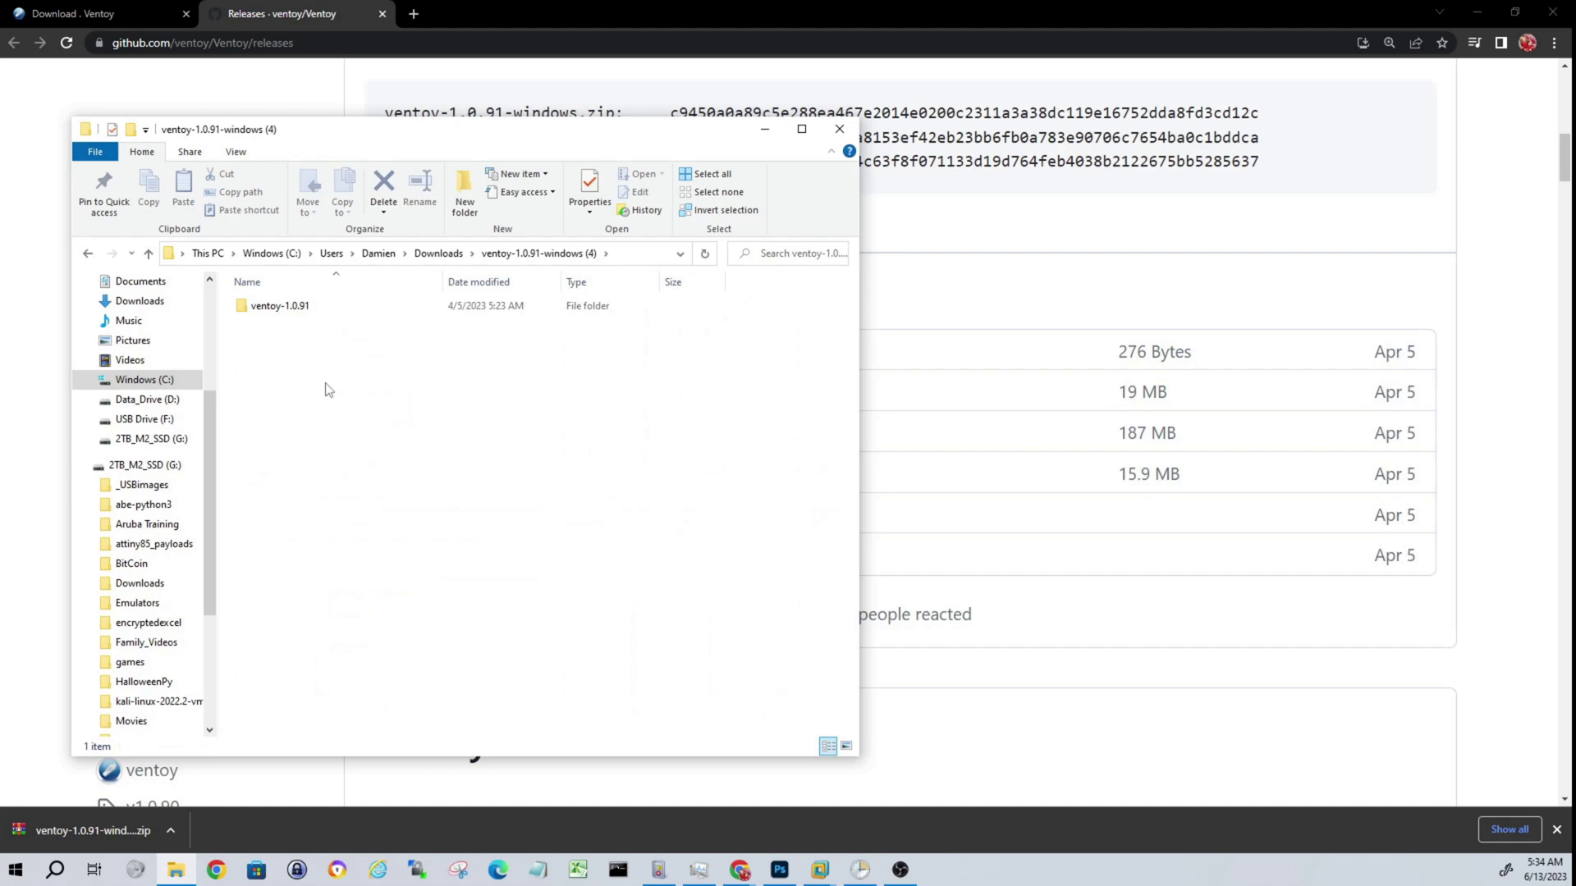
double_click(326, 313)
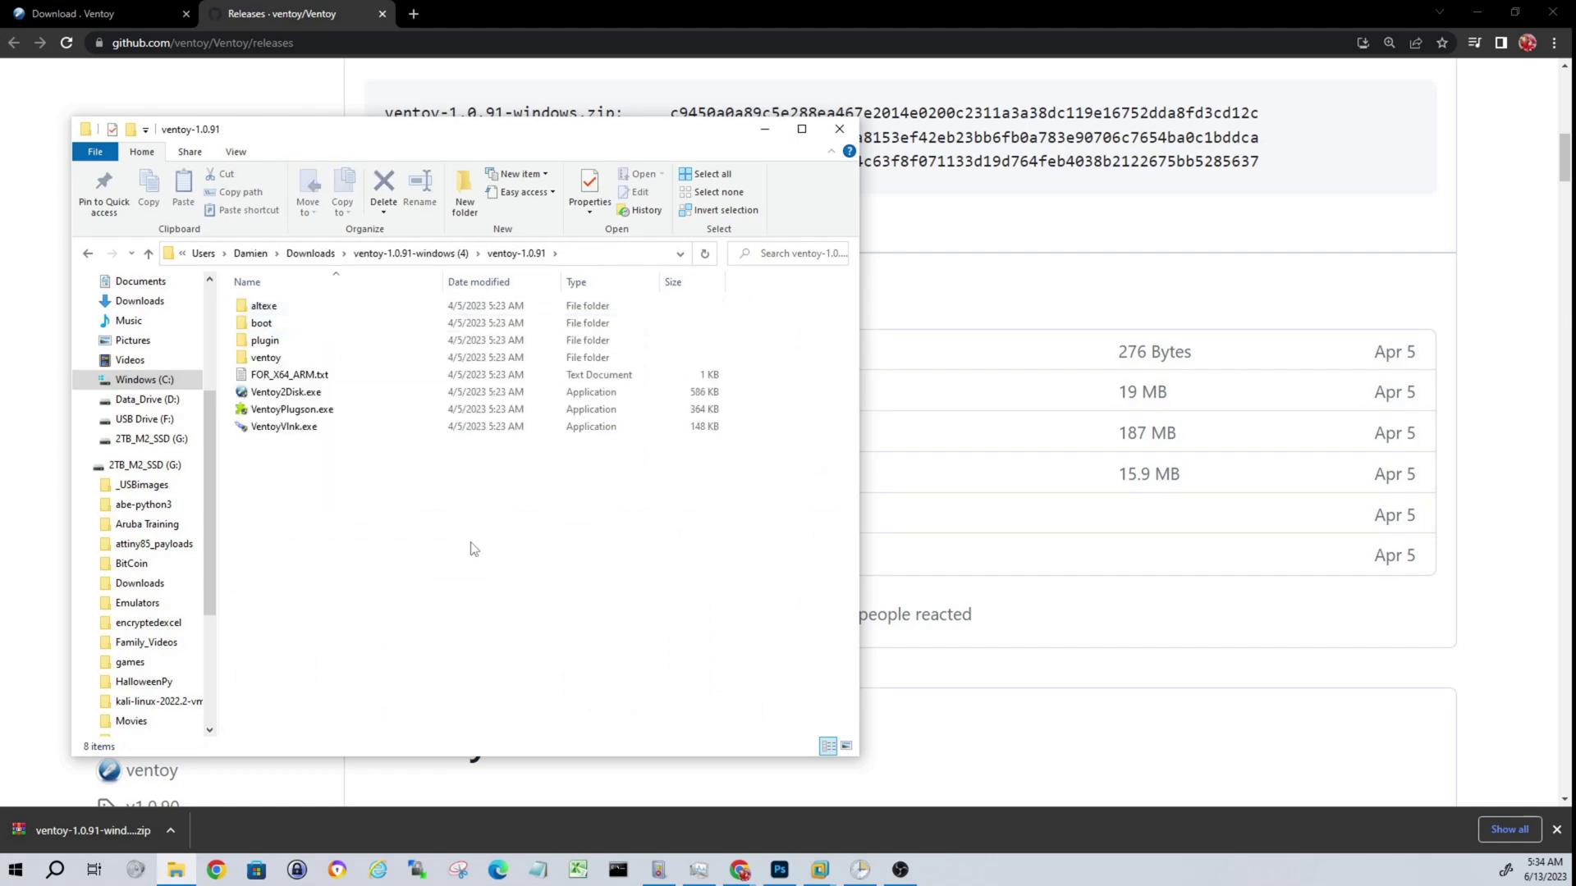
left_click(271, 393)
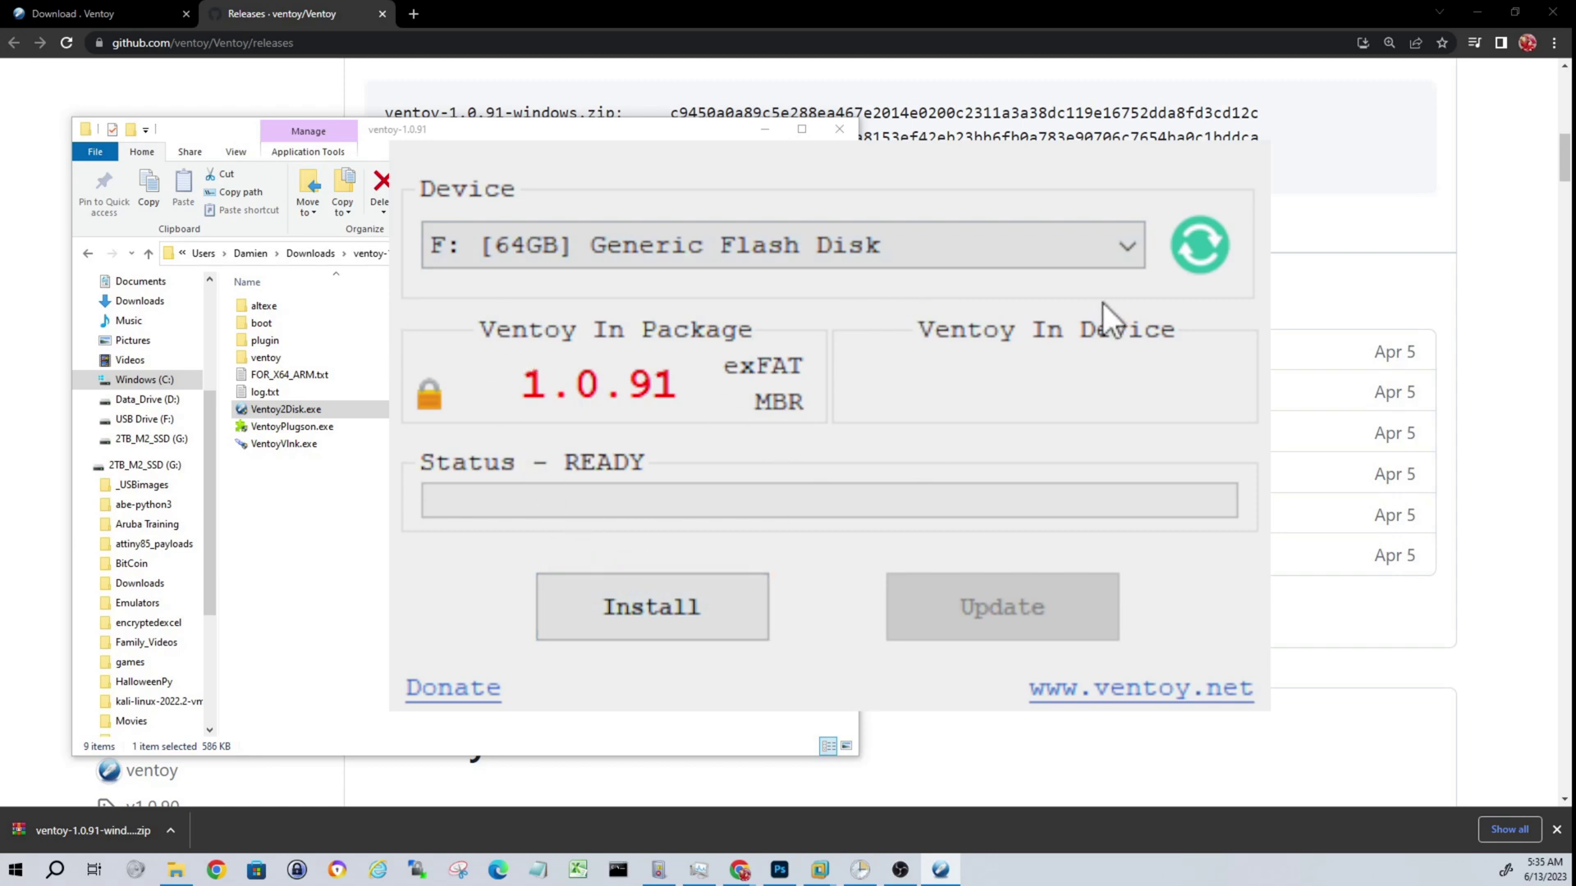
Install Ventoy onto the F: [64GB] Generic Flash Disk
left_click(696, 615)
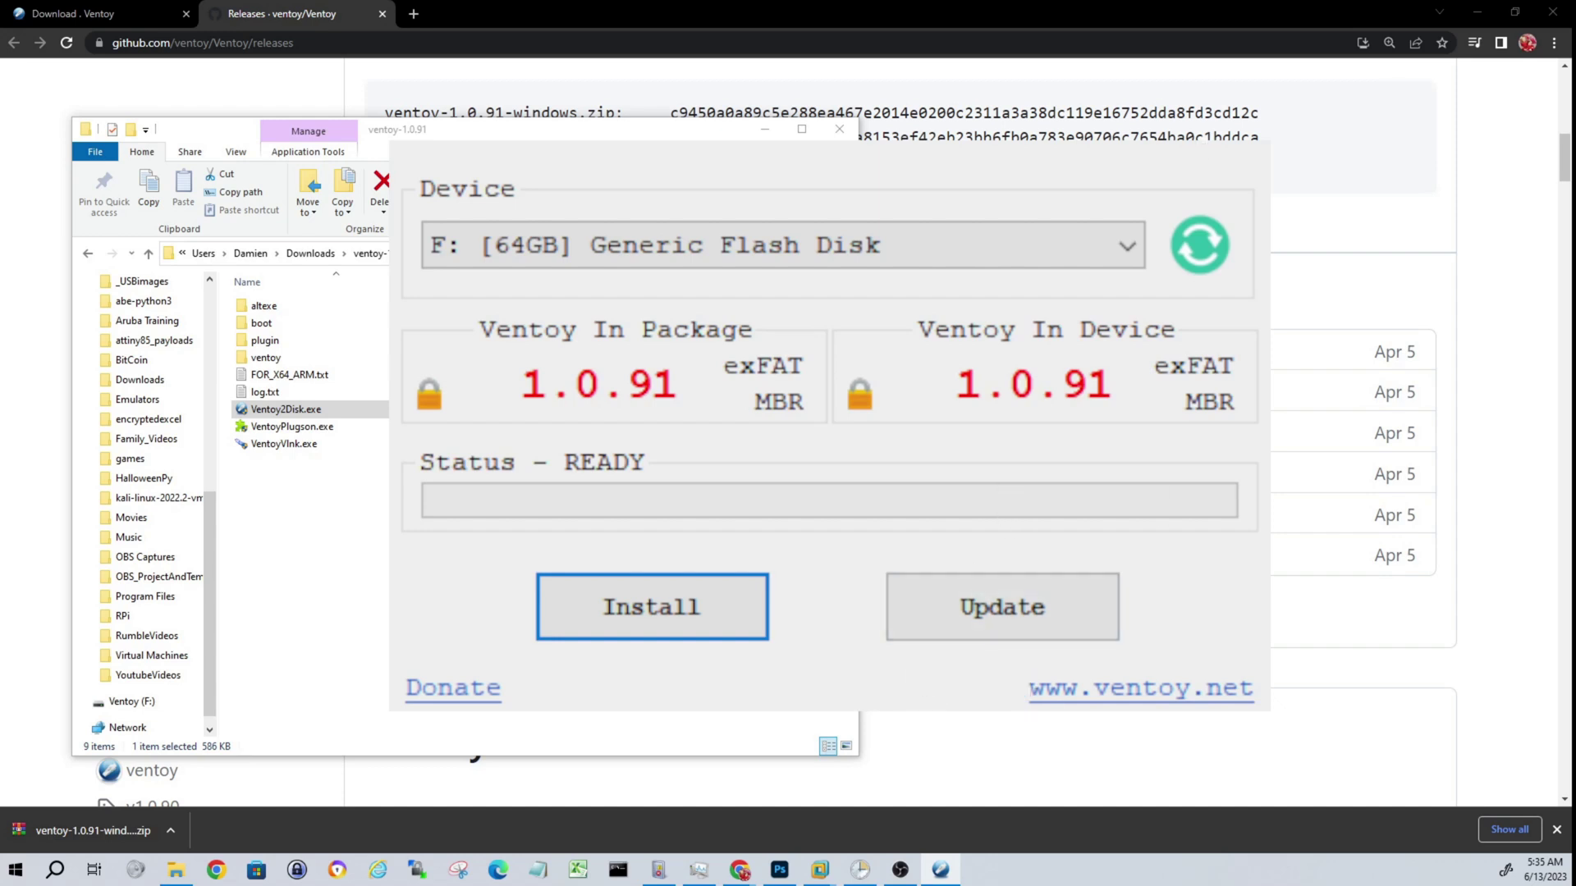
Close Ventoy2Disk and open the empty Ventoy (F:) drive in Explorer
key("alt+F4")
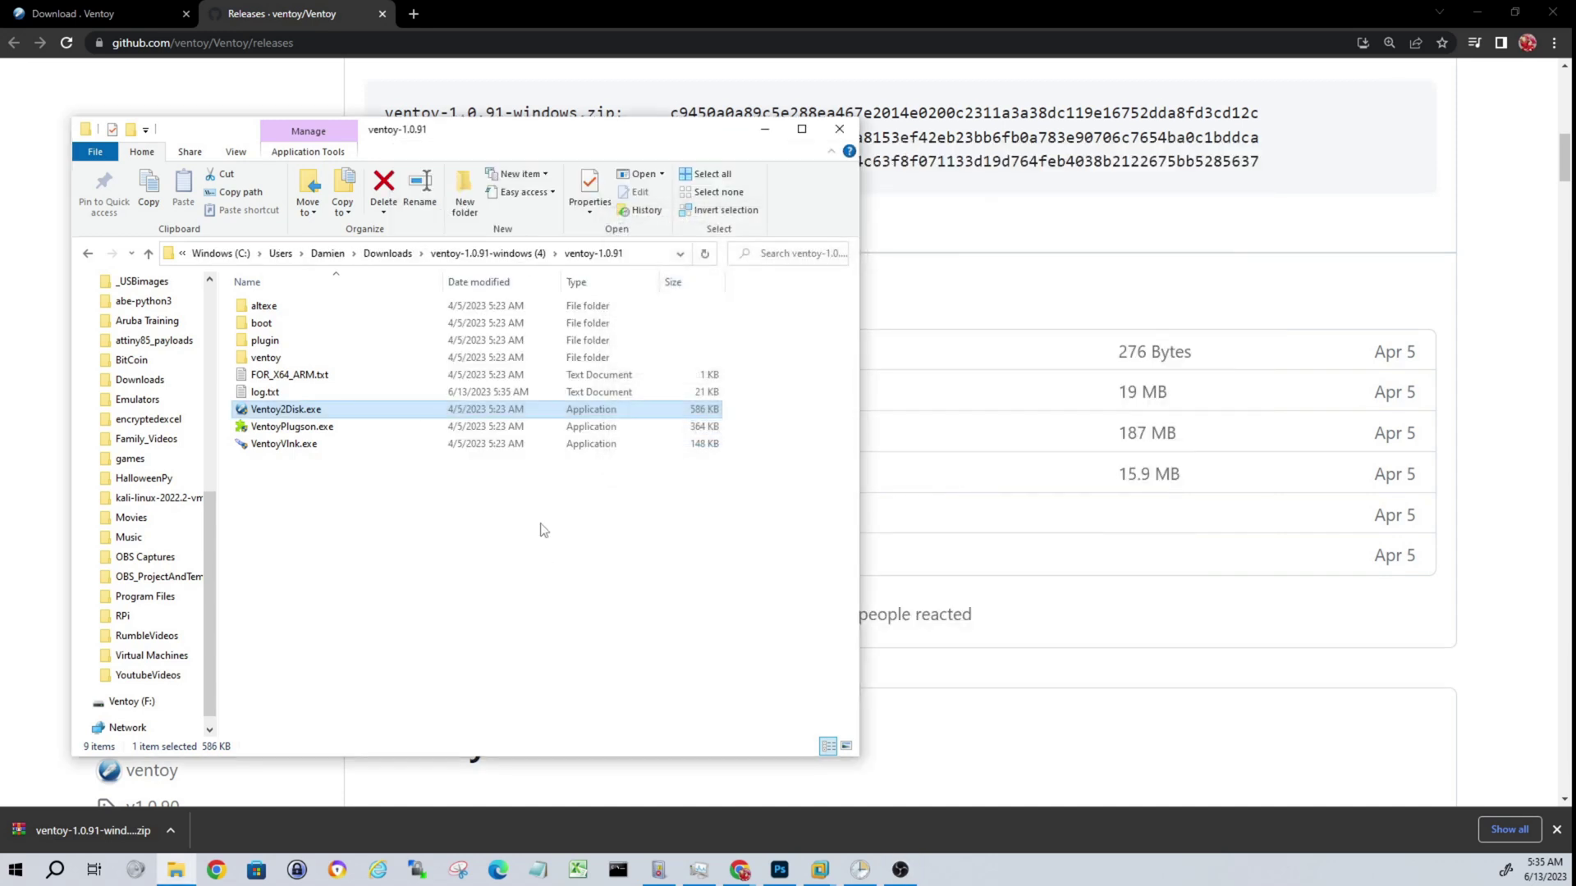
left_click_drag(402, 129, 462, 126)
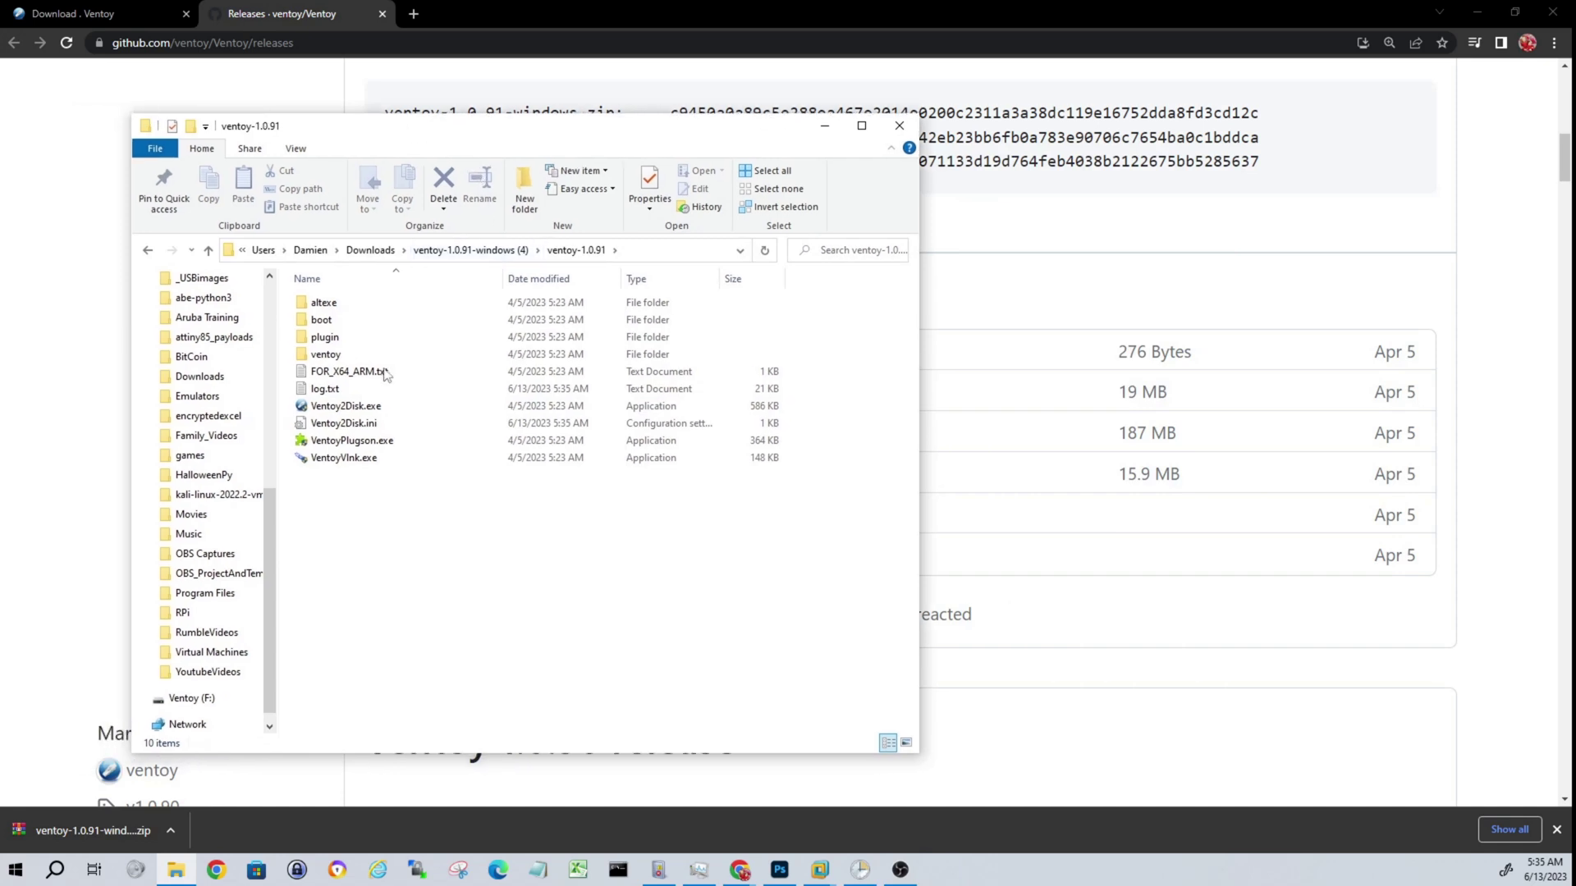
scroll(218, 566, "up", 4)
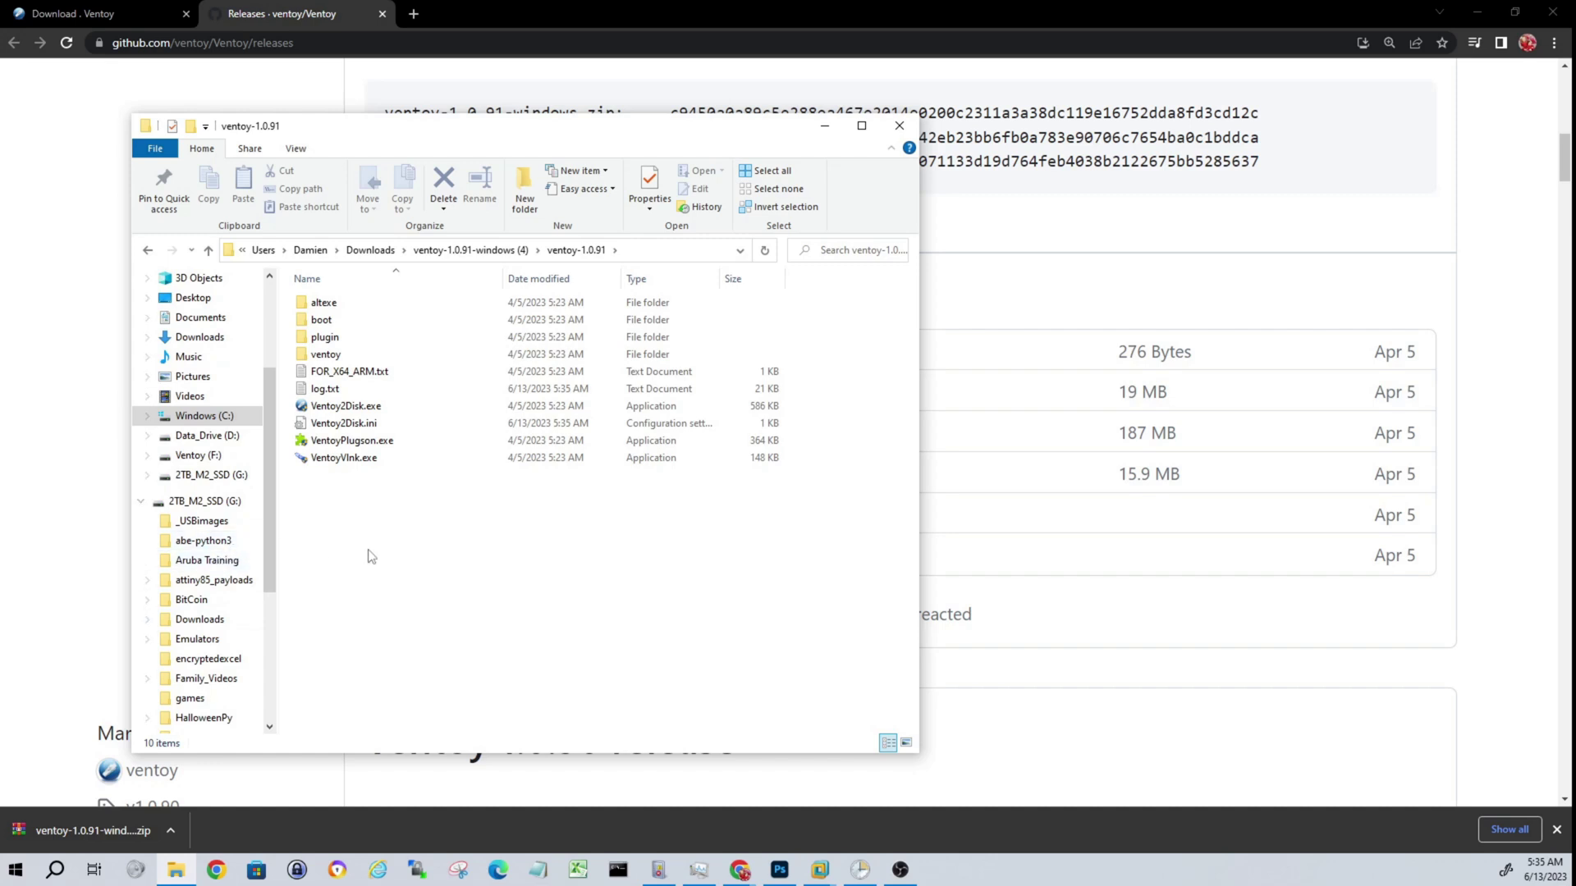
left_click(204, 460)
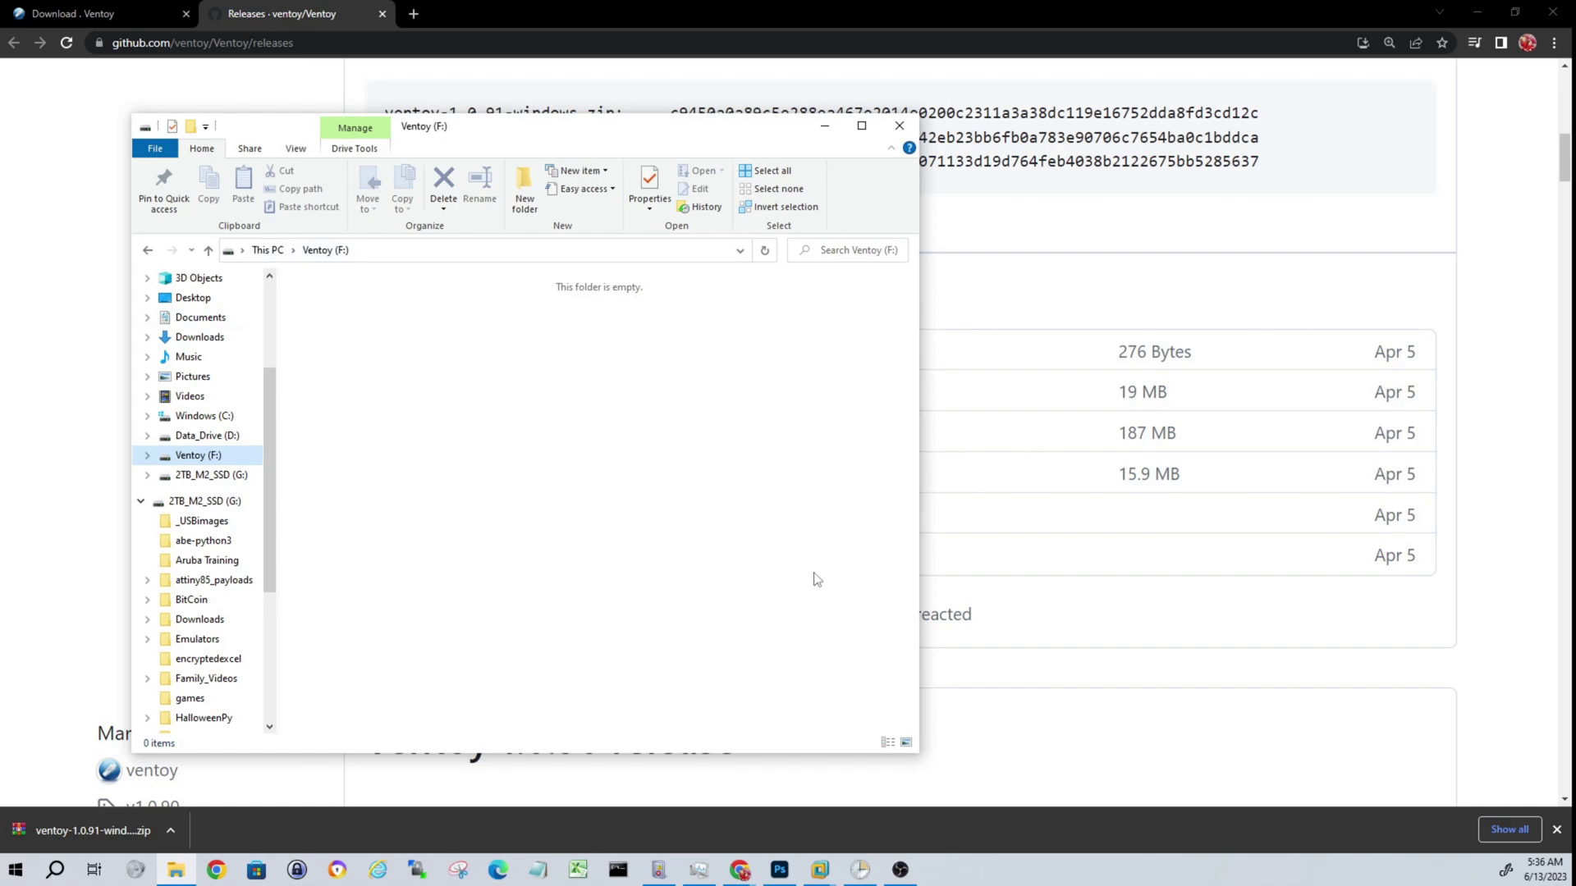
Rename the Ventoy (F:) drive to Linux_Distr and move its window to the right
right_click(191, 460)
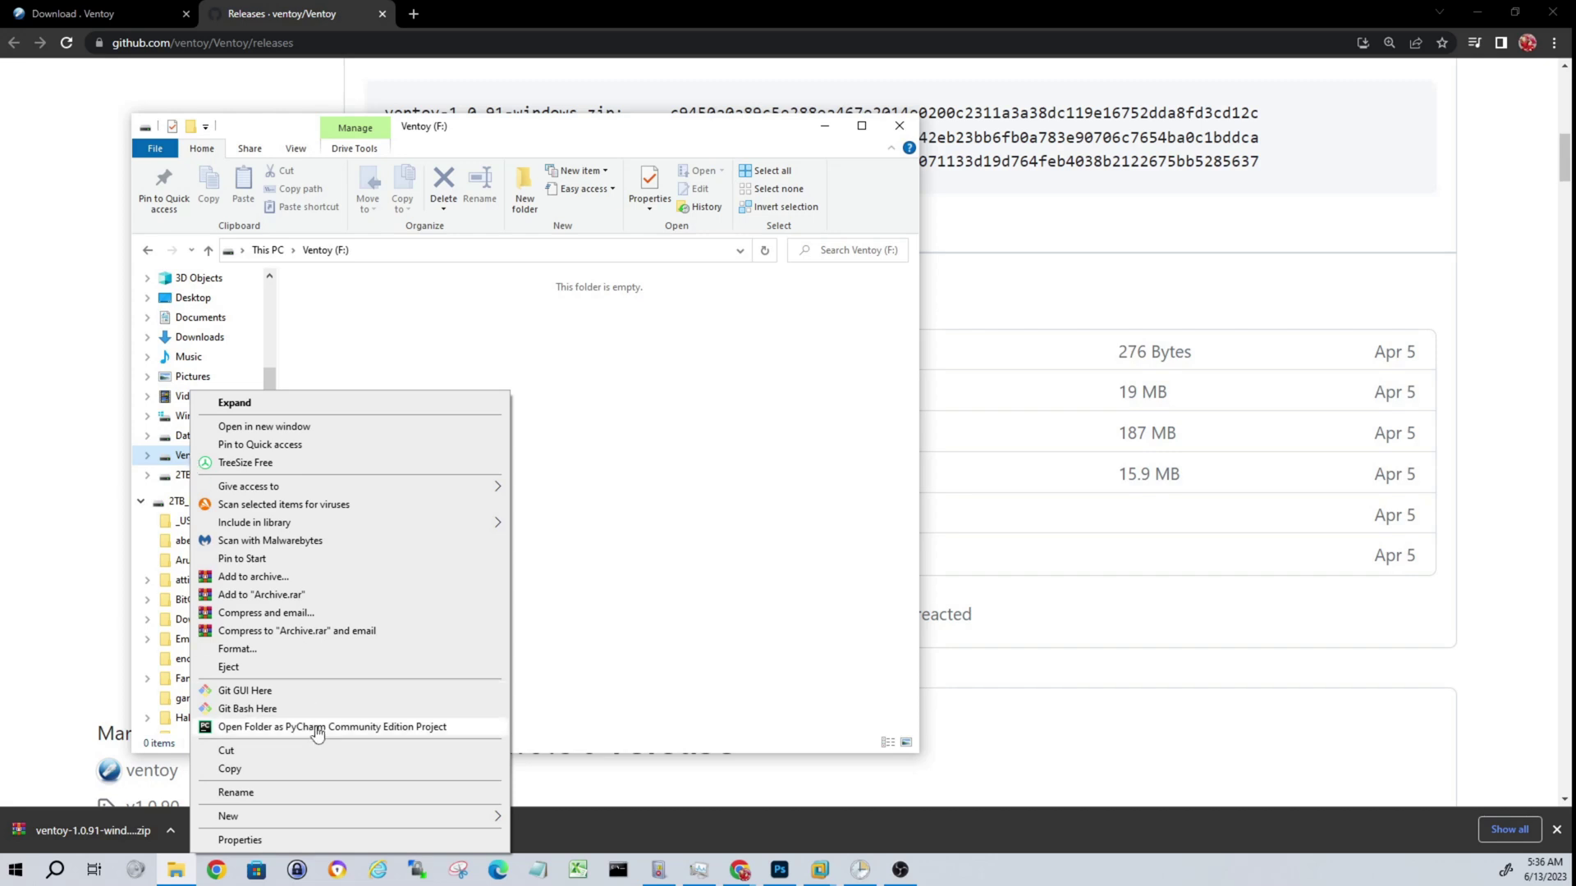
left_click(304, 792)
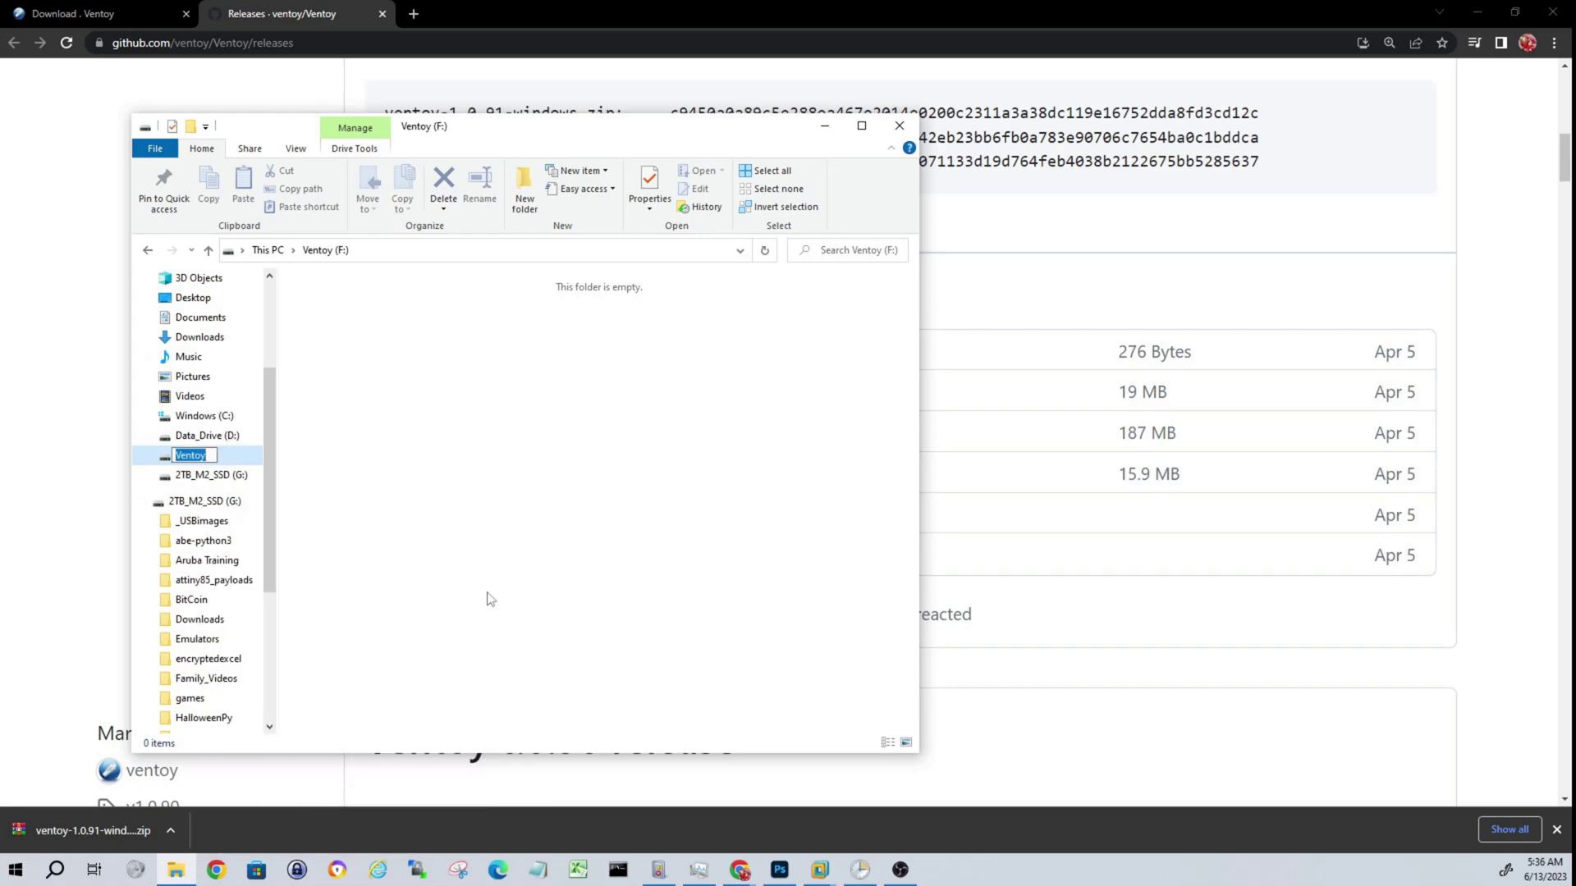
type("Linux_Distr")
key("Return")
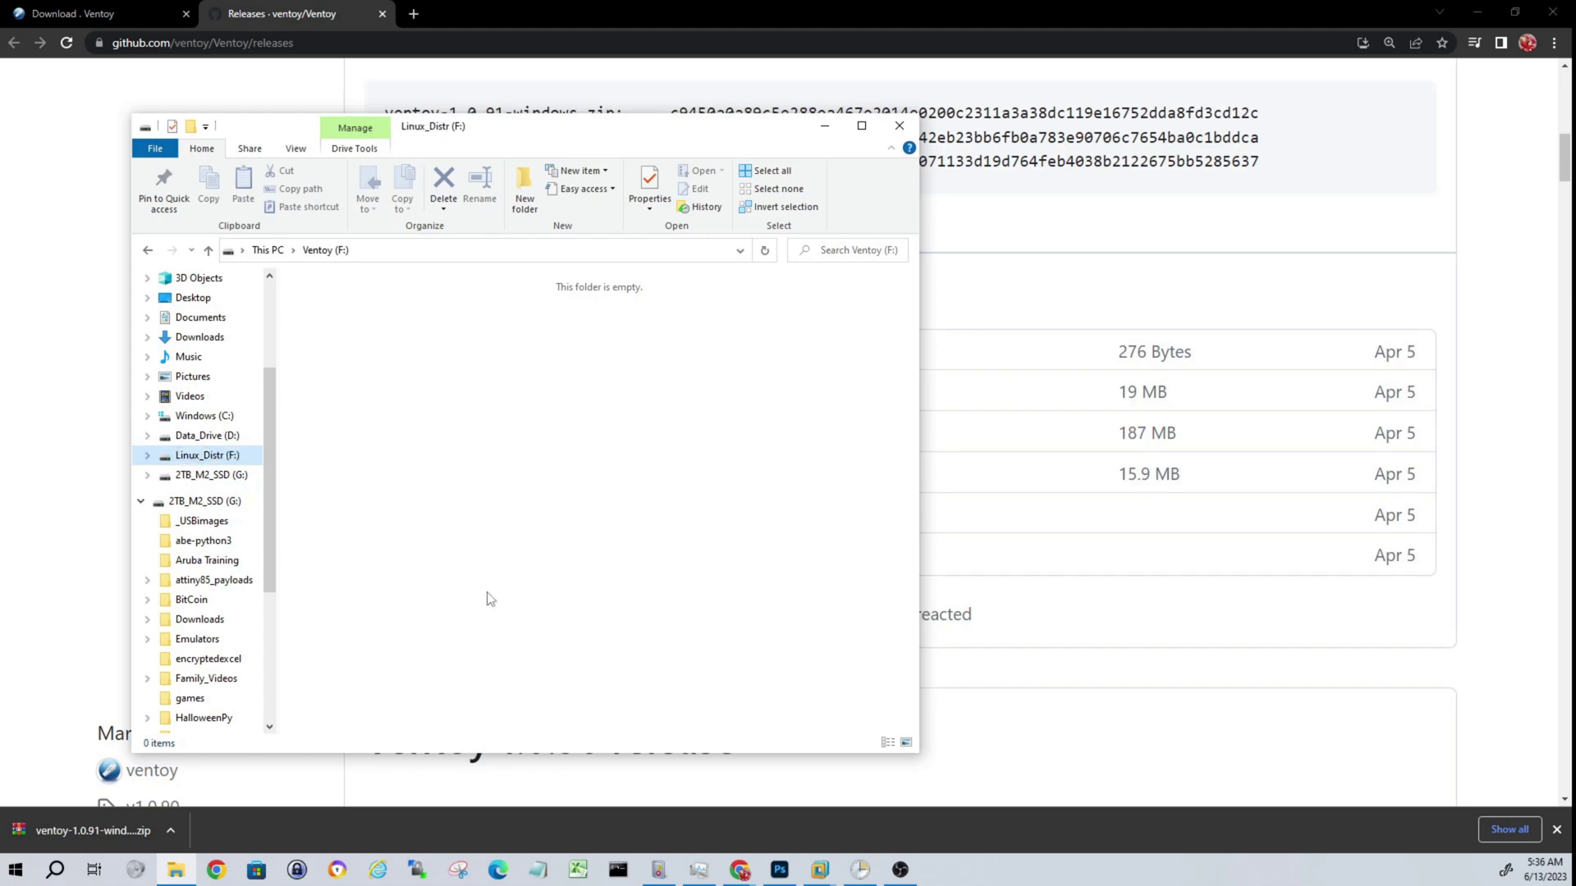
left_click(526, 405)
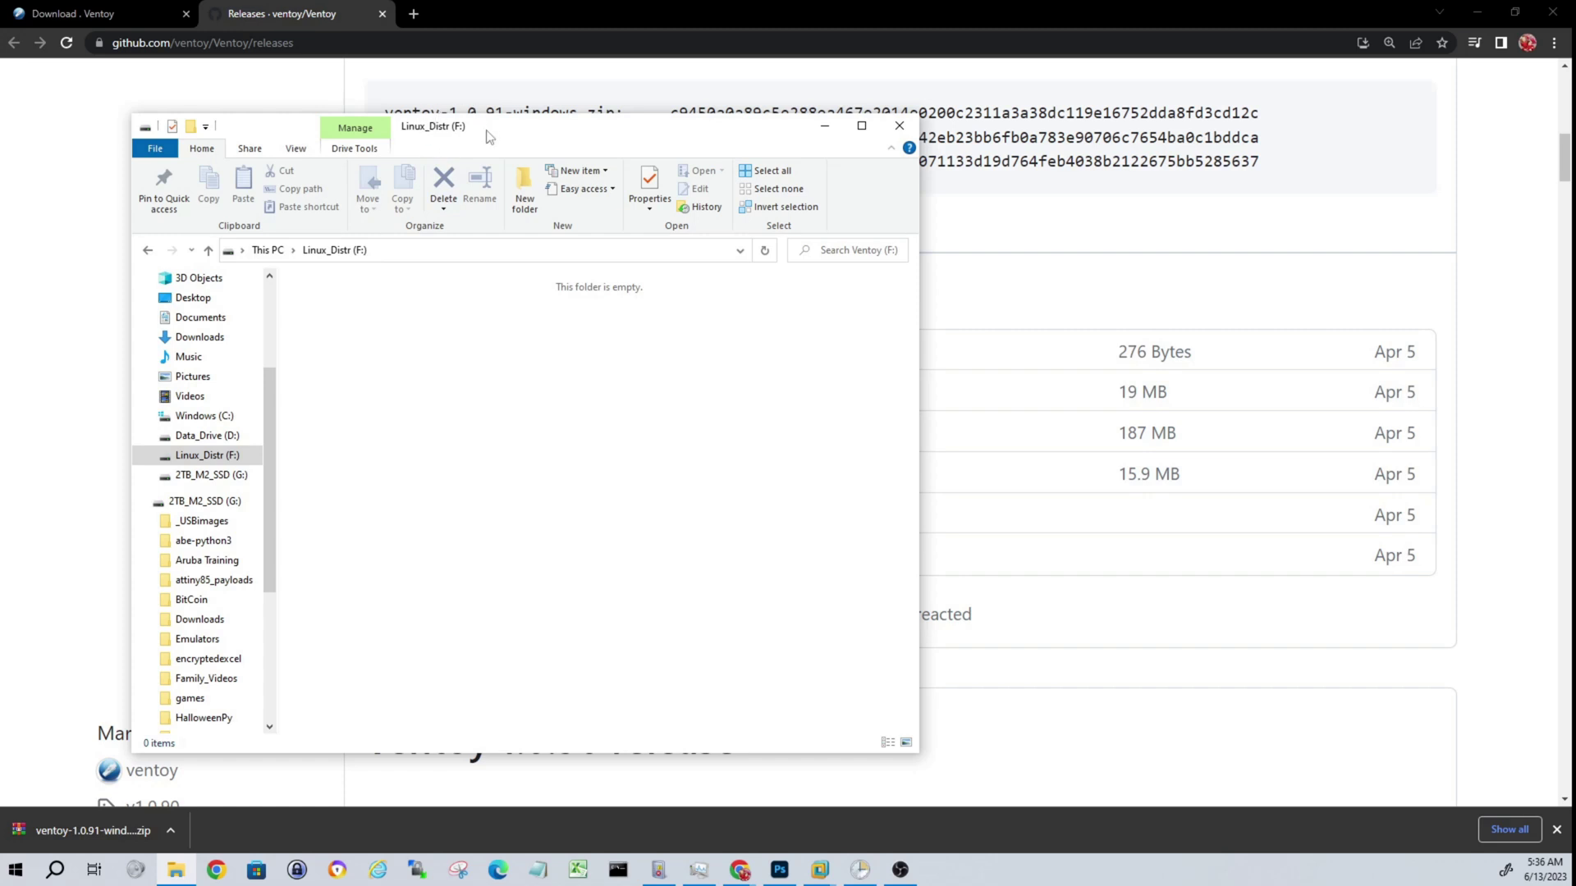
left_click_drag(492, 133, 680, 119)
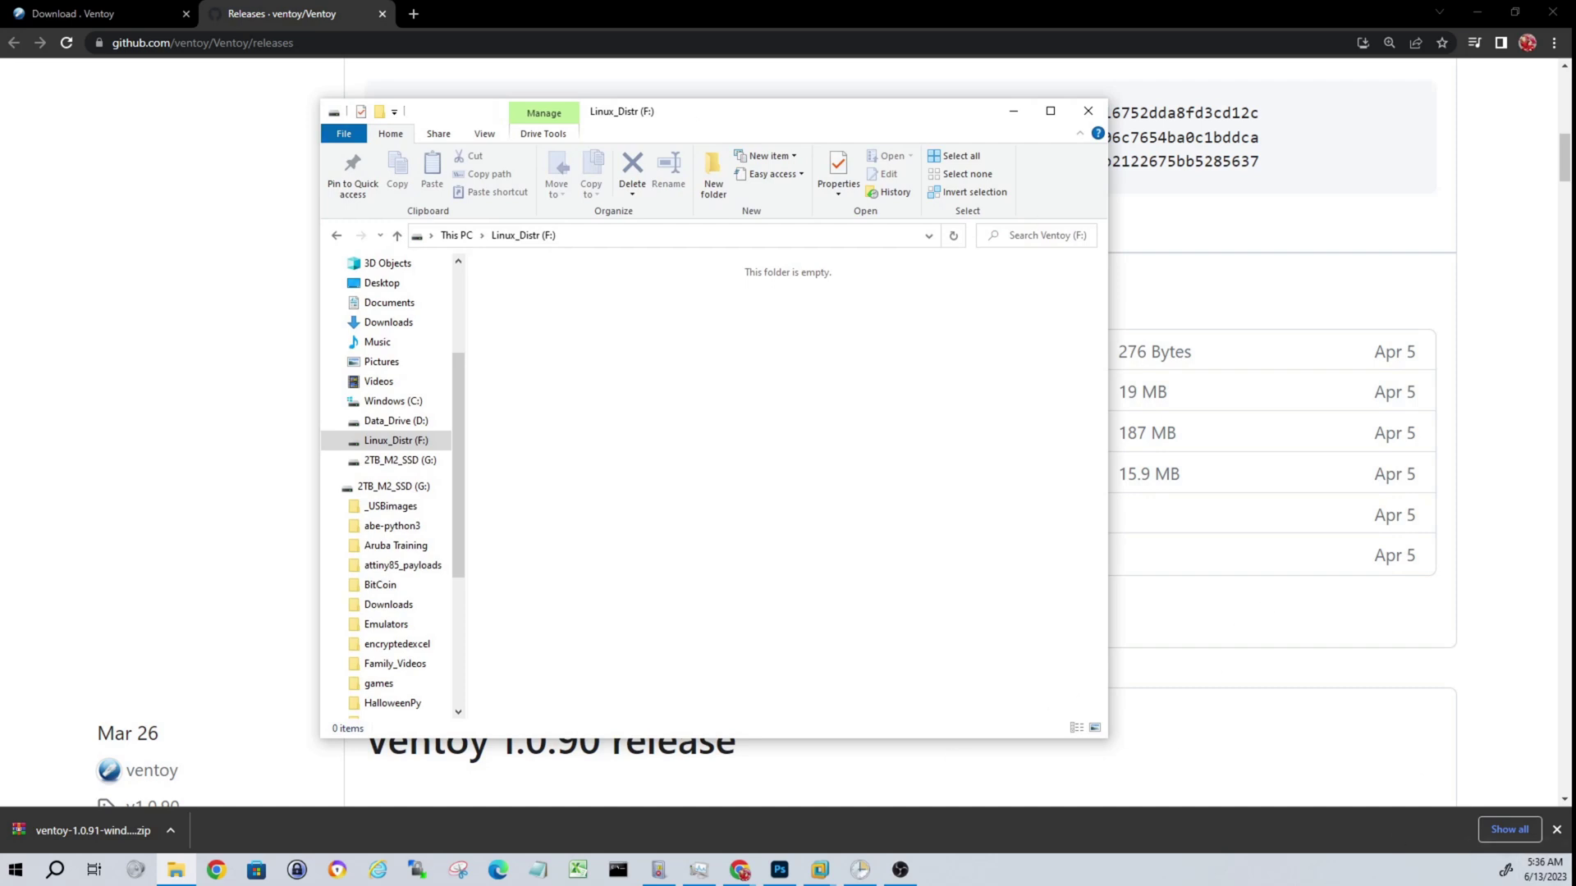
Drag the archlinux, pop-os and gparted ISOs from Downloads onto Linux_Distr (F:)
key("alt+Tab")
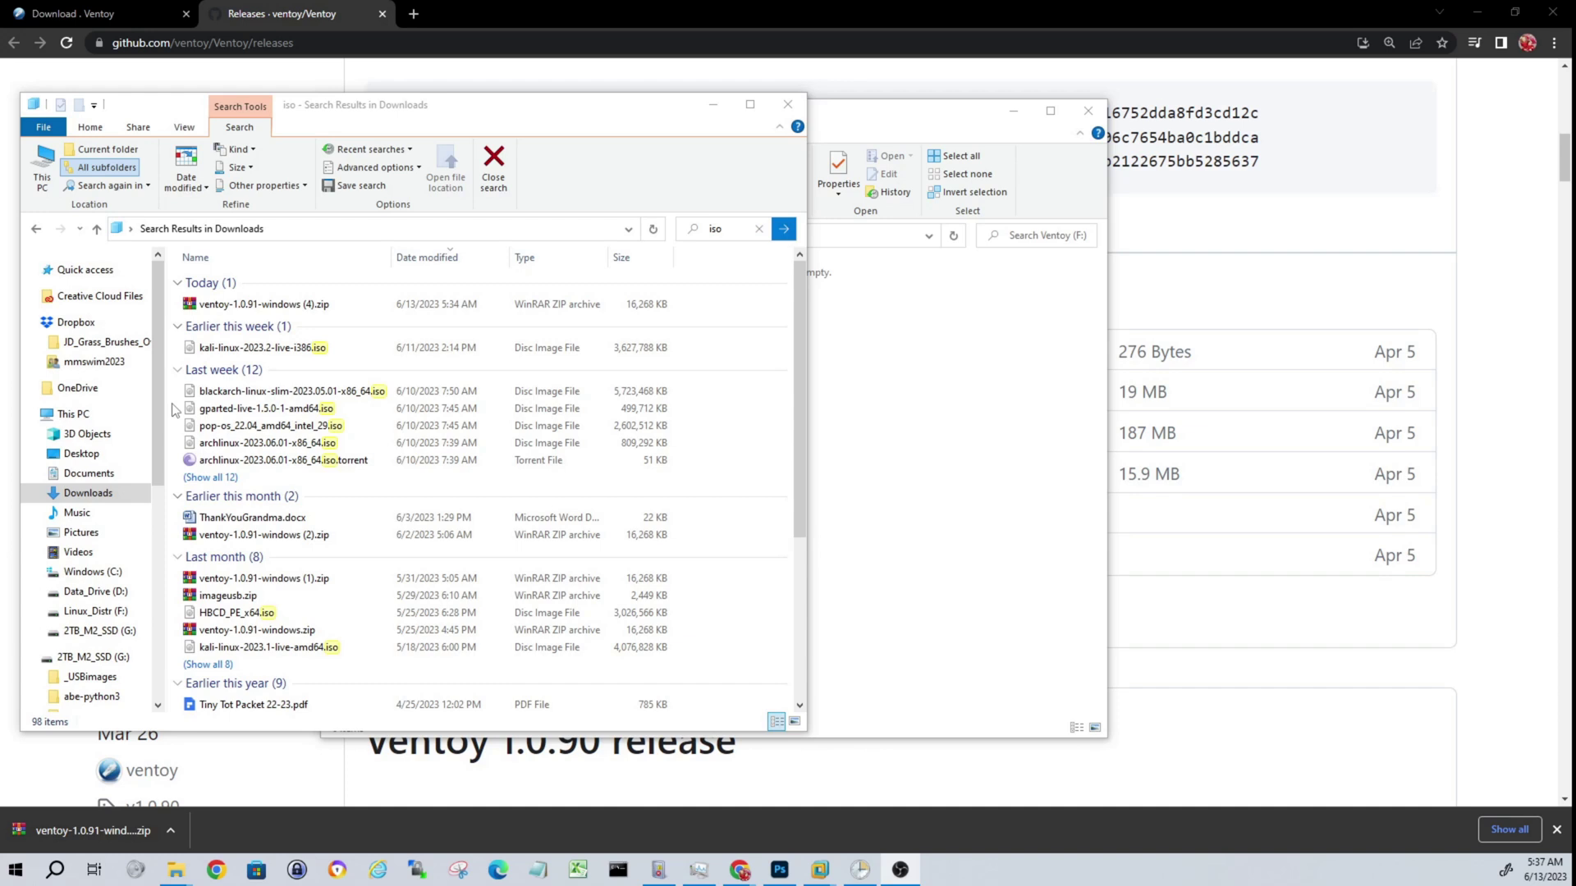
left_click(279, 444)
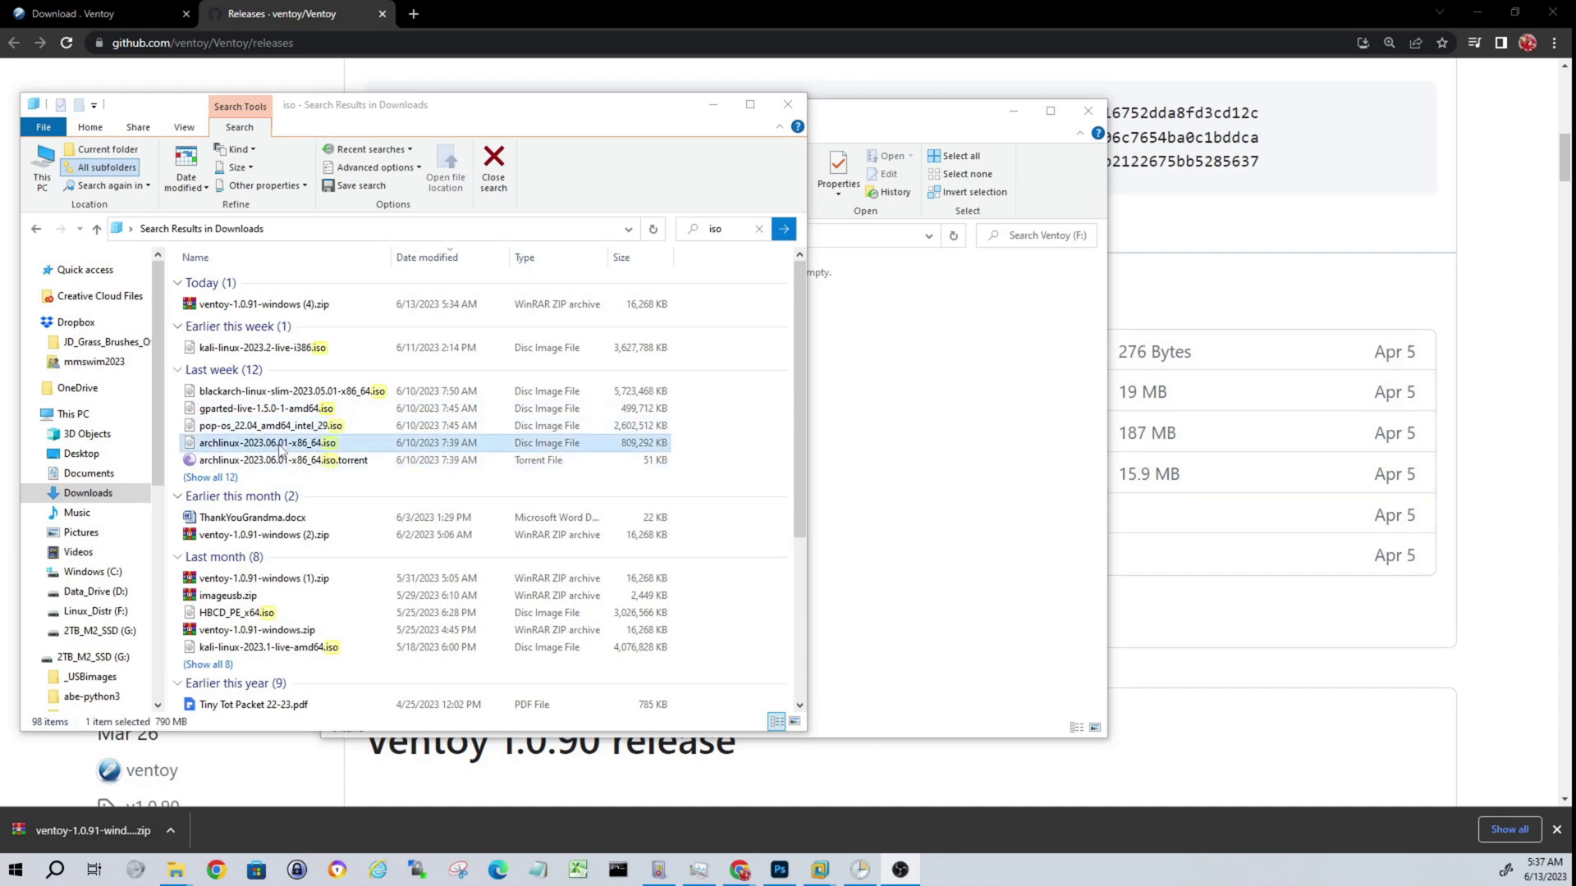
left_click(272, 429, "ctrl")
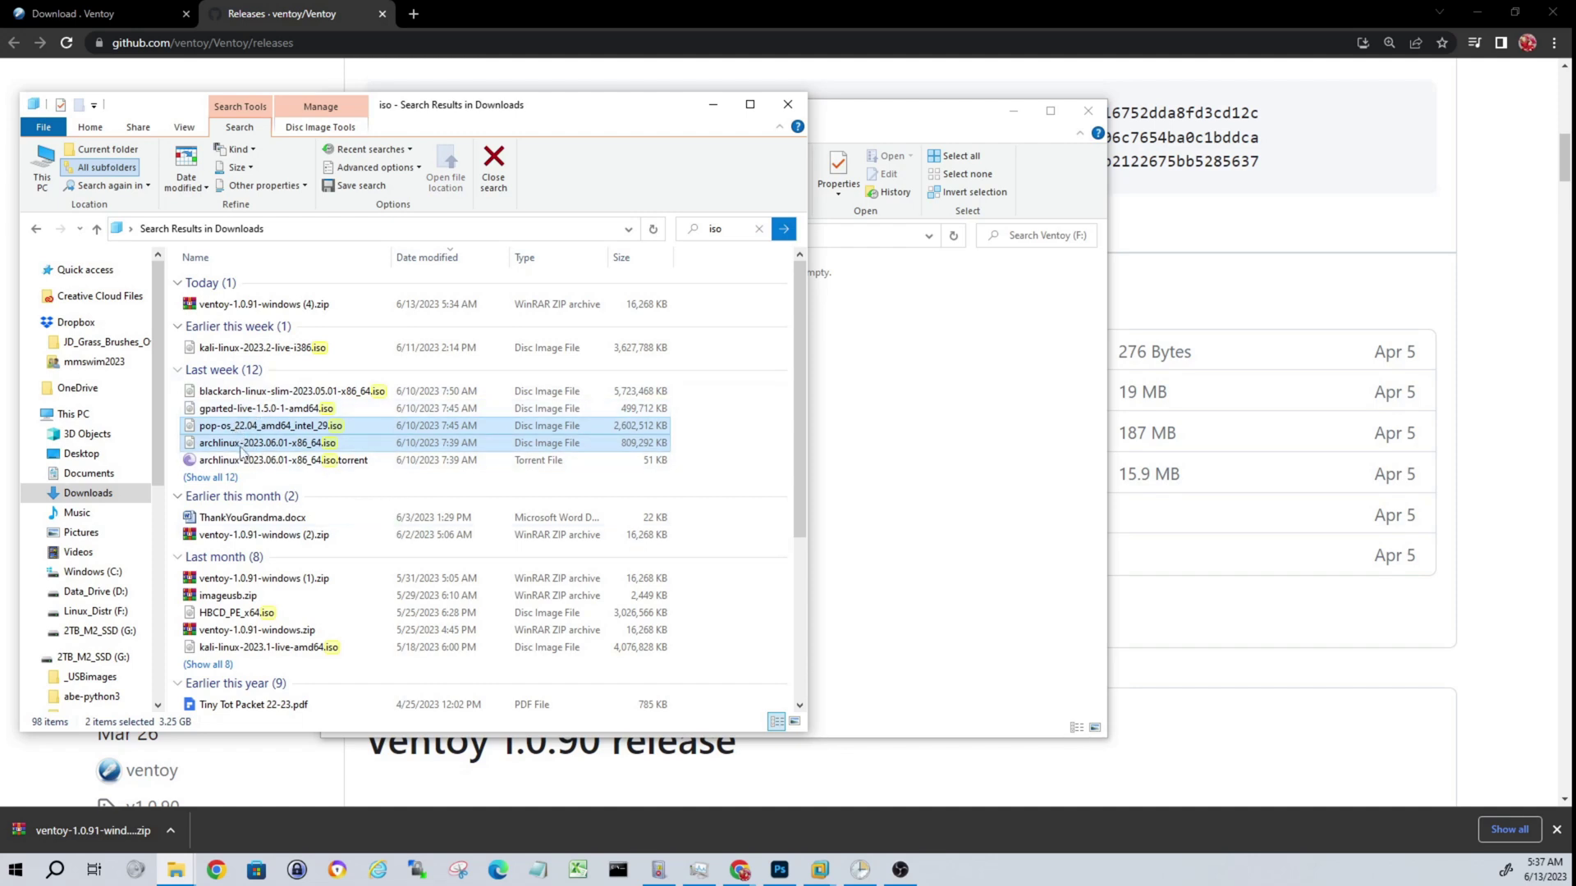
left_click(234, 410, "ctrl")
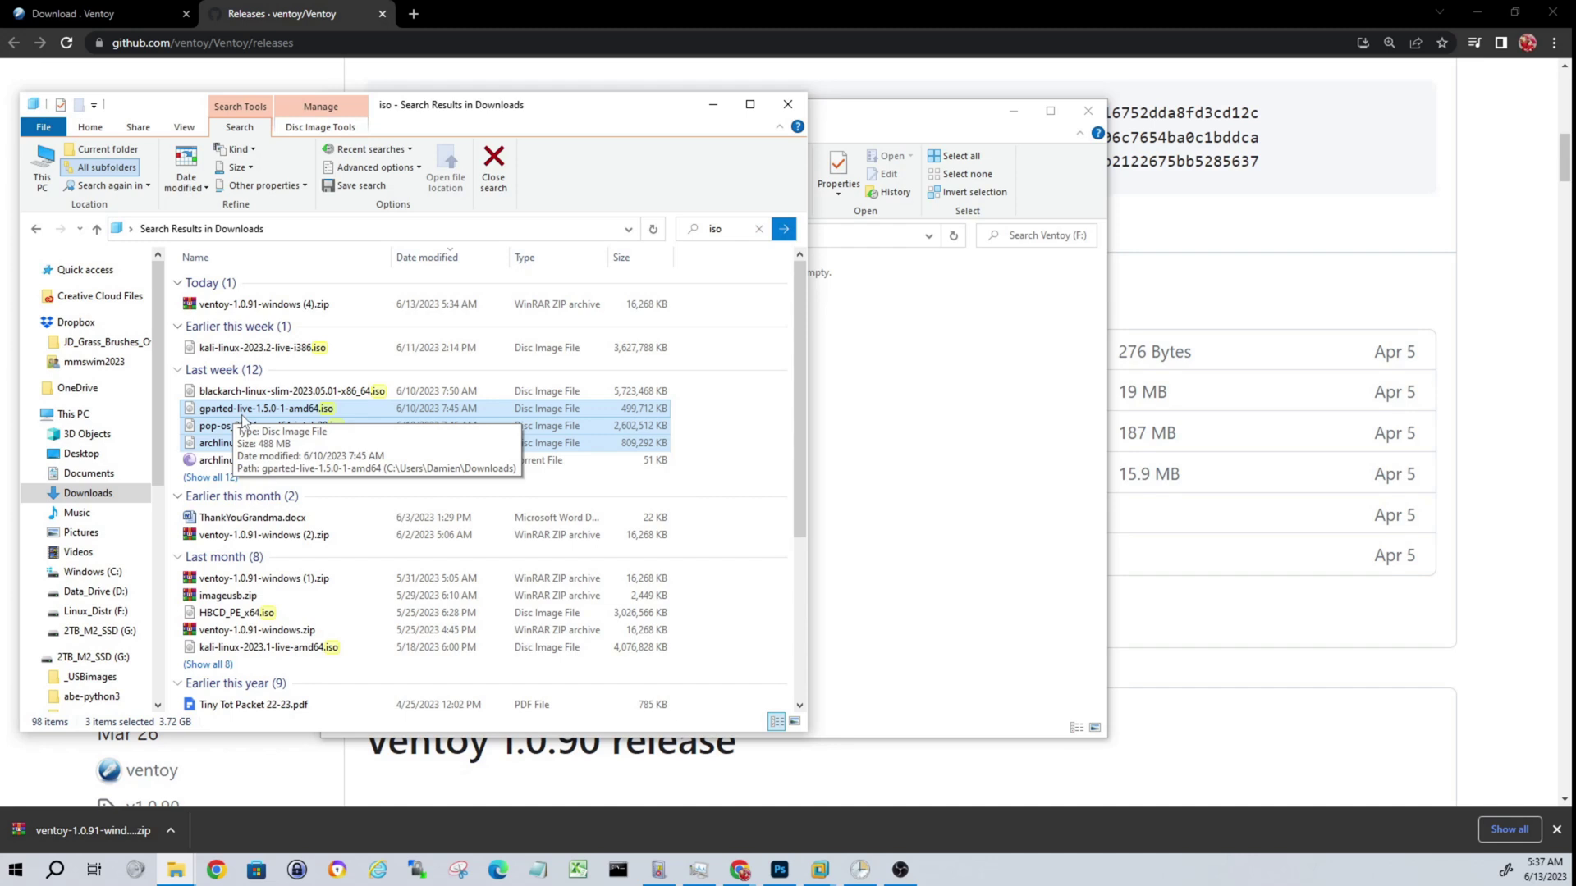
left_click_drag(239, 415, 935, 500)
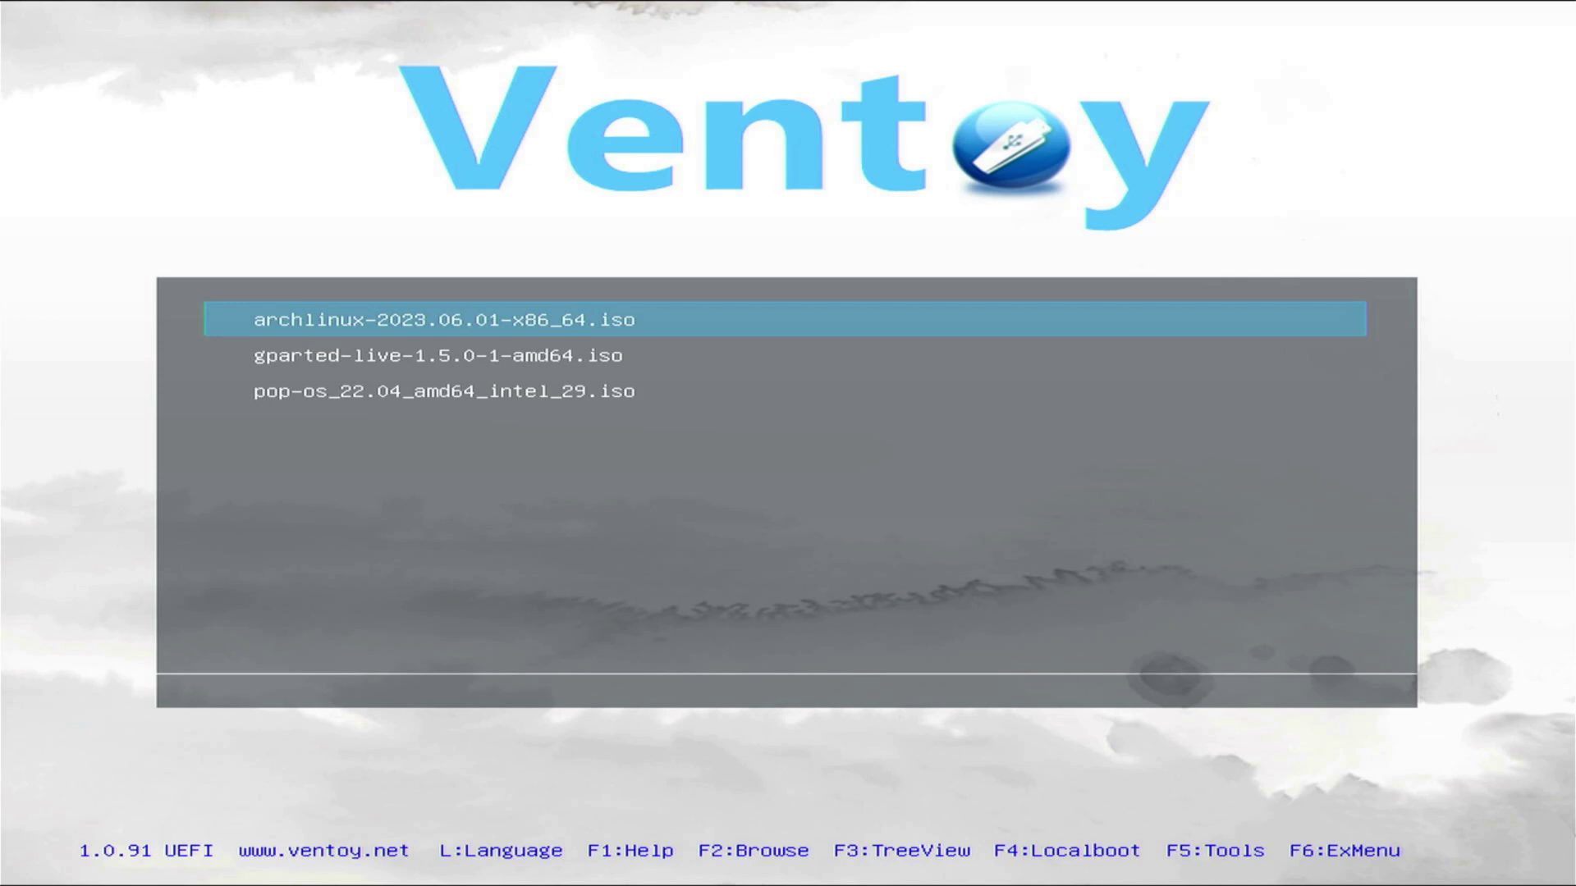
Step through the gparted-live and pop-os boot entries, then move back up
key("Down")
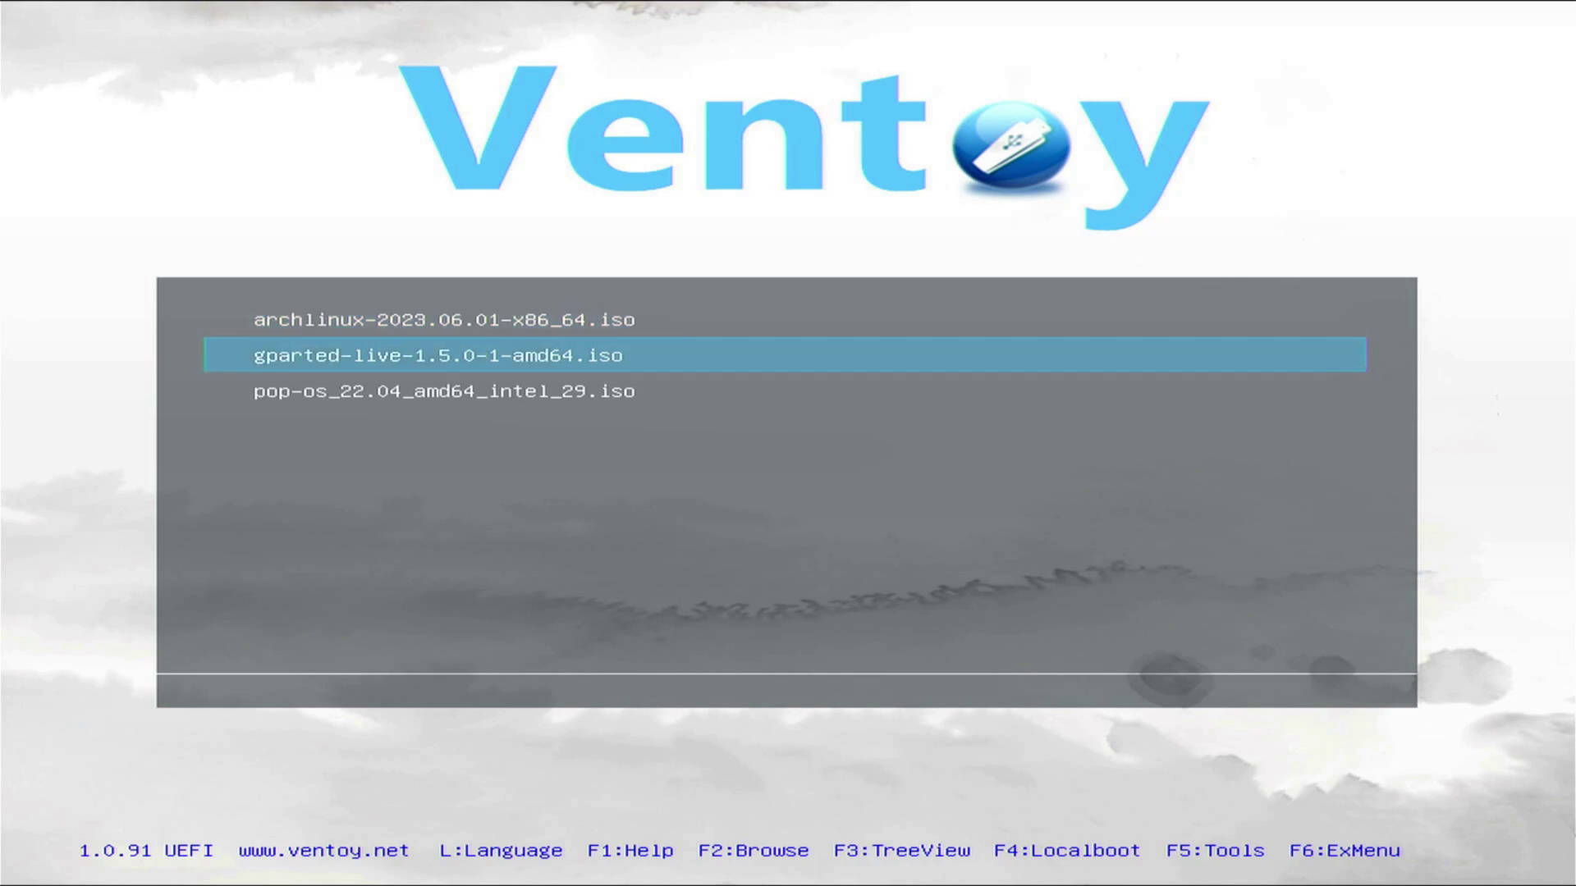
key("Down")
key("Up")
key("Up")
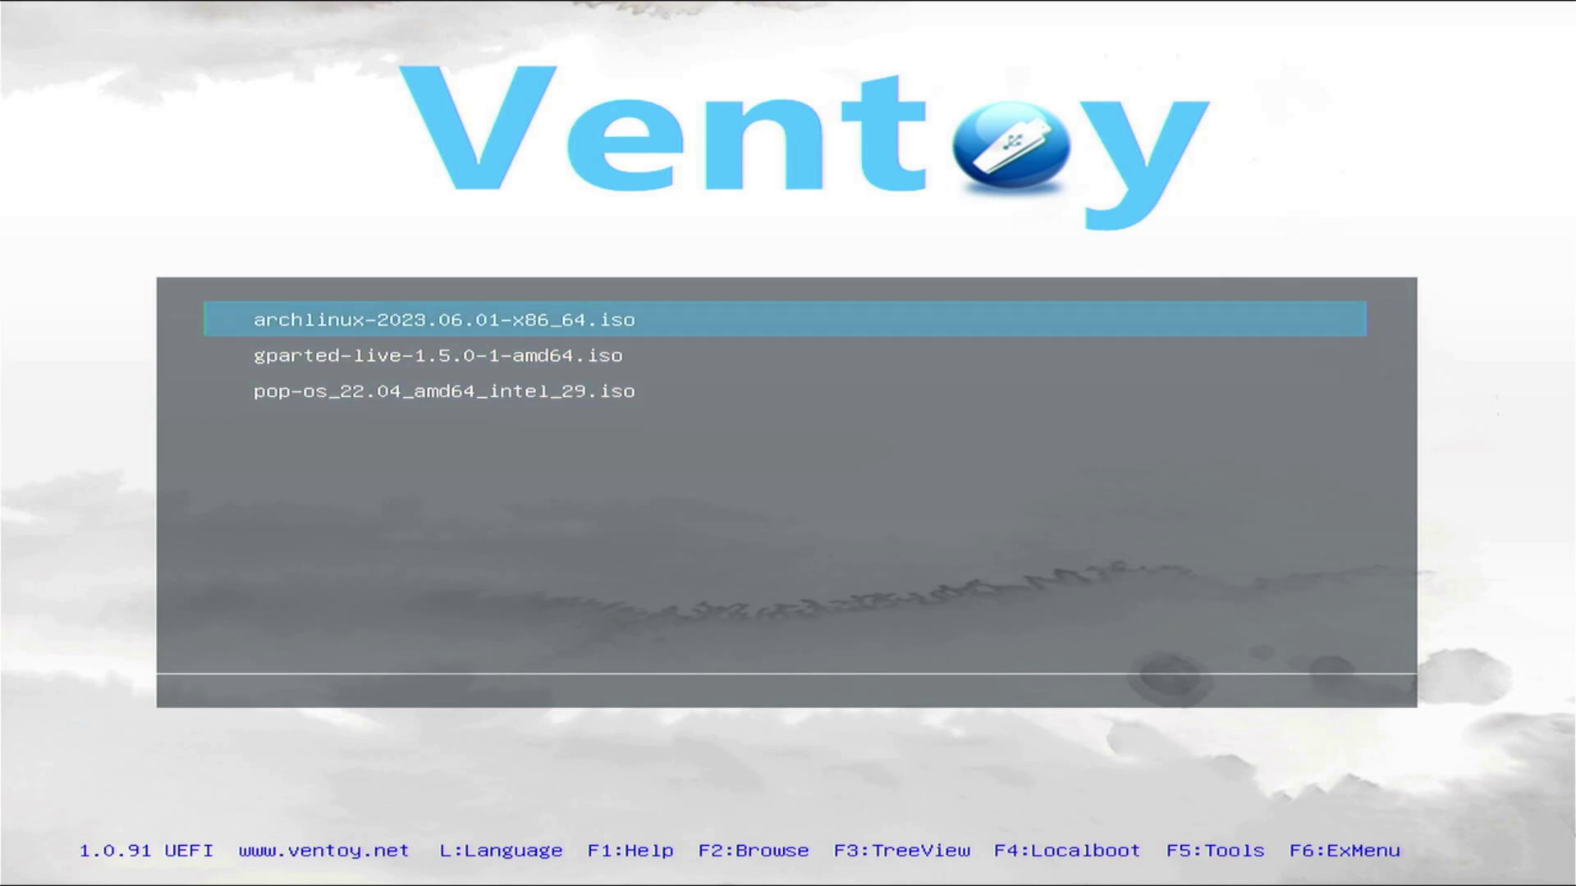